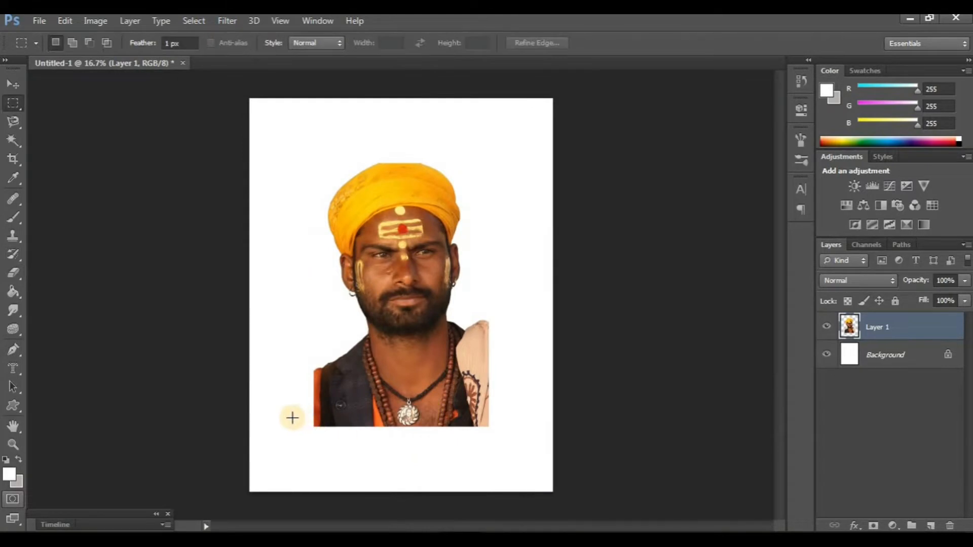
Trim the lower strip and the right edge of the cut-out portrait on Layer 1, then deselect.
{"action": "left_click_drag", "start_coordinate": [292, 415], "coordinate": [530, 473]}
{"action": "key", "text": "Delete"}
{"action": "key", "text": "ctrl+d"}
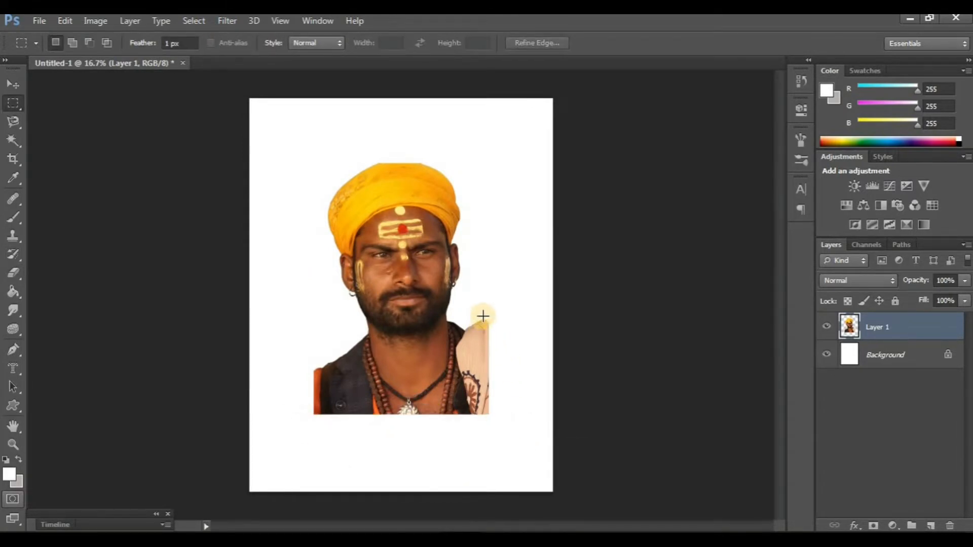
{"action": "left_click_drag", "start_coordinate": [482, 317], "coordinate": [513, 432]}
{"action": "key", "text": "Delete"}
{"action": "key", "text": "ctrl+d"}
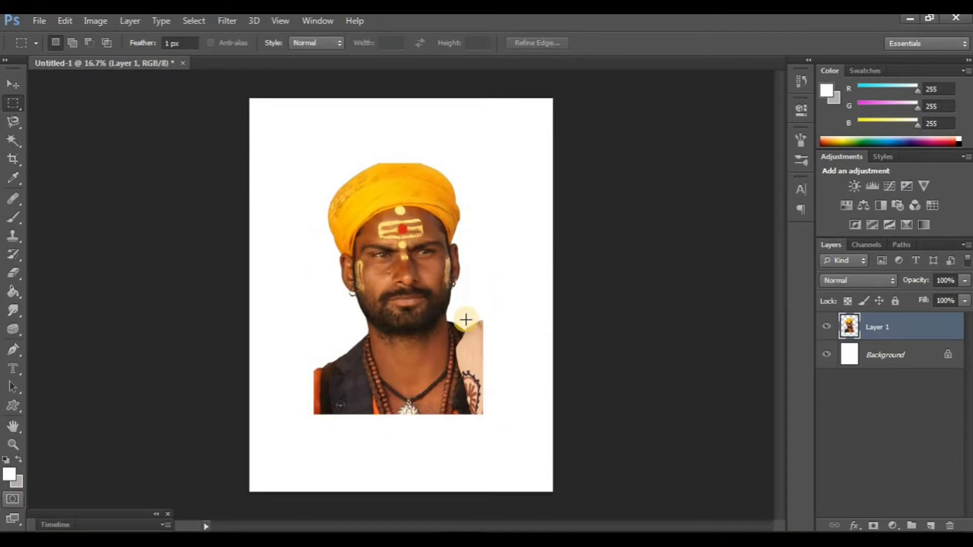
Scale up the trimmed portrait with Free Transform and centre it on the white canvas.
{"action": "key", "text": "ctrl+t"}
{"action": "left_click_drag", "start_coordinate": [439, 373], "coordinate": [412, 351]}
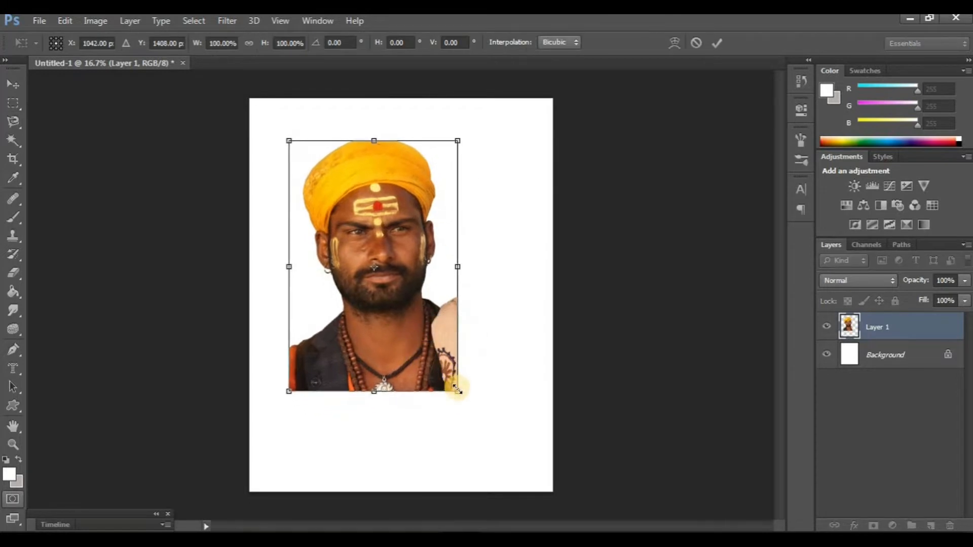
{"action": "left_click_drag", "start_coordinate": [458, 393], "coordinate": [501, 448]}
{"action": "left_click_drag", "start_coordinate": [431, 431], "coordinate": [433, 424]}
{"action": "key", "text": "Return"}
{"action": "key", "text": "m"}
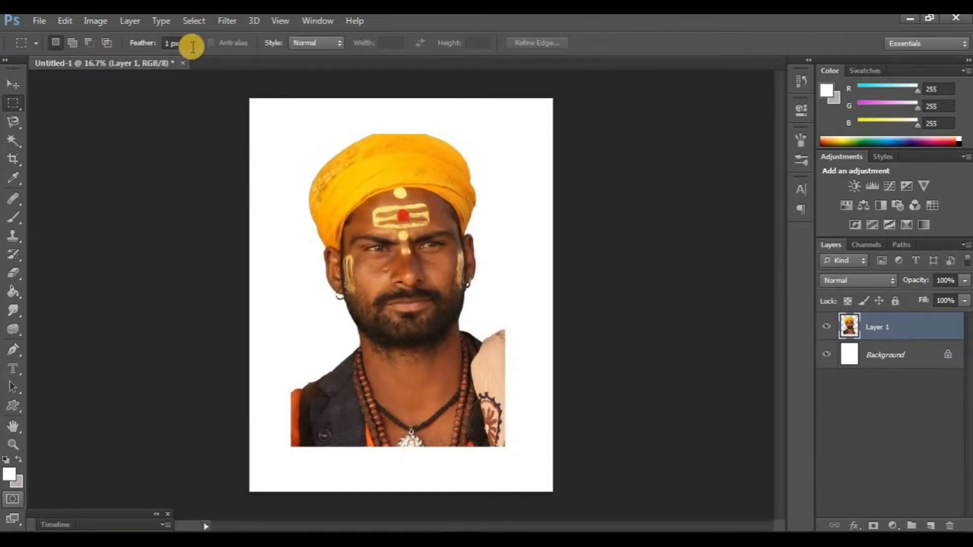
Apply Auto Tone and Auto Contrast to the portrait layer.
{"action": "key", "text": "ctrl+plus"}
{"action": "key", "text": "ctrl+plus"}
{"action": "scroll", "coordinate": [336, 289], "scroll_direction": "up", "scroll_amount": 2}
{"action": "left_click", "coordinate": [95, 21]}
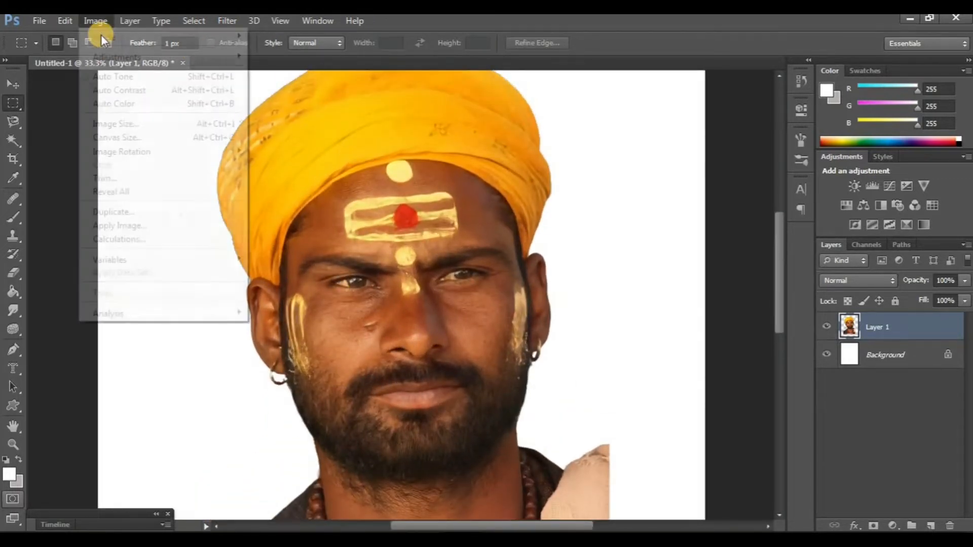
{"action": "left_click", "coordinate": [116, 76]}
{"action": "left_click", "coordinate": [95, 21]}
{"action": "left_click", "coordinate": [118, 91]}
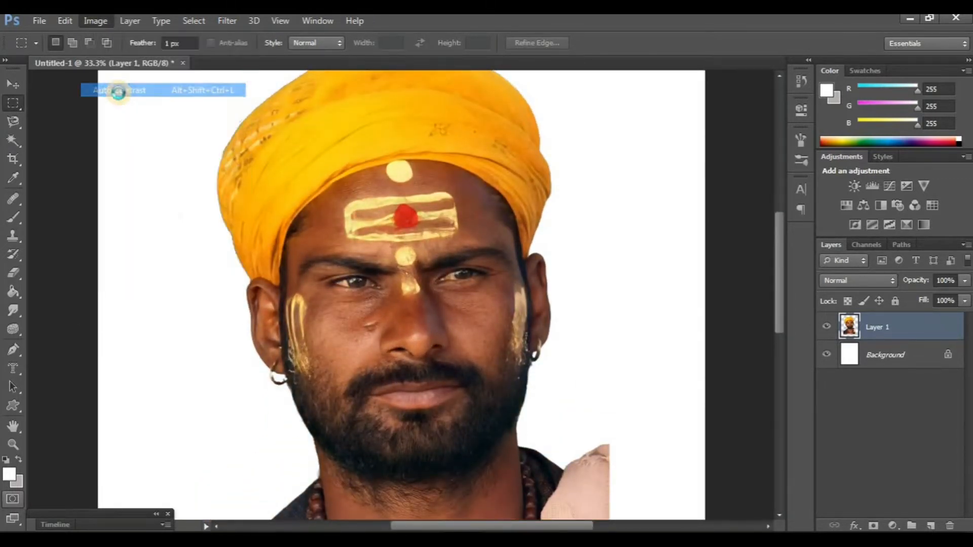
Try Auto Color on the portrait layer.
{"action": "left_click", "coordinate": [95, 21]}
{"action": "left_click", "coordinate": [124, 105]}
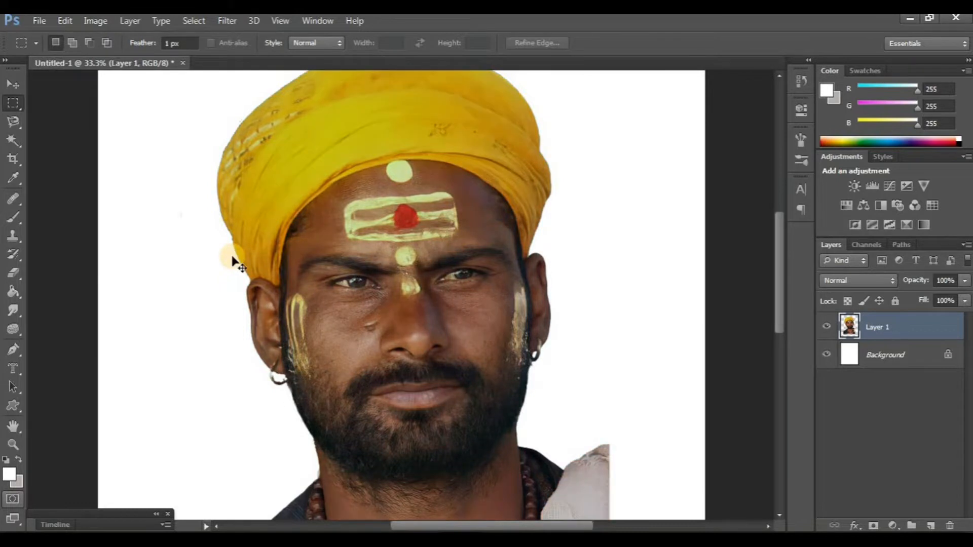
Sharpen the portrait with Unsharp Mask at 68% amount, 5.4 pixels radius and threshold 32.
{"action": "left_click", "coordinate": [227, 21]}
{"action": "mouse_move", "coordinate": [274, 179]}
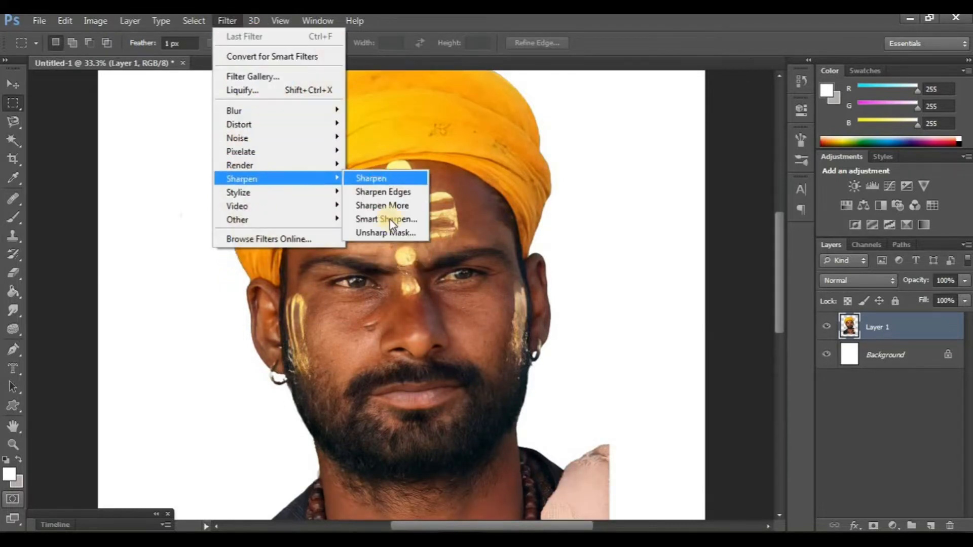
{"action": "left_click", "coordinate": [388, 233]}
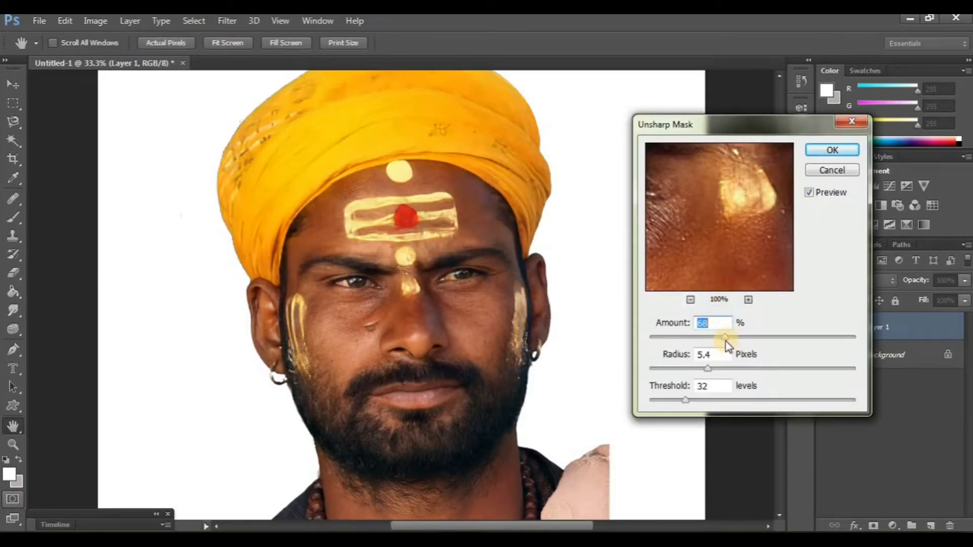
{"action": "left_click", "coordinate": [826, 151]}
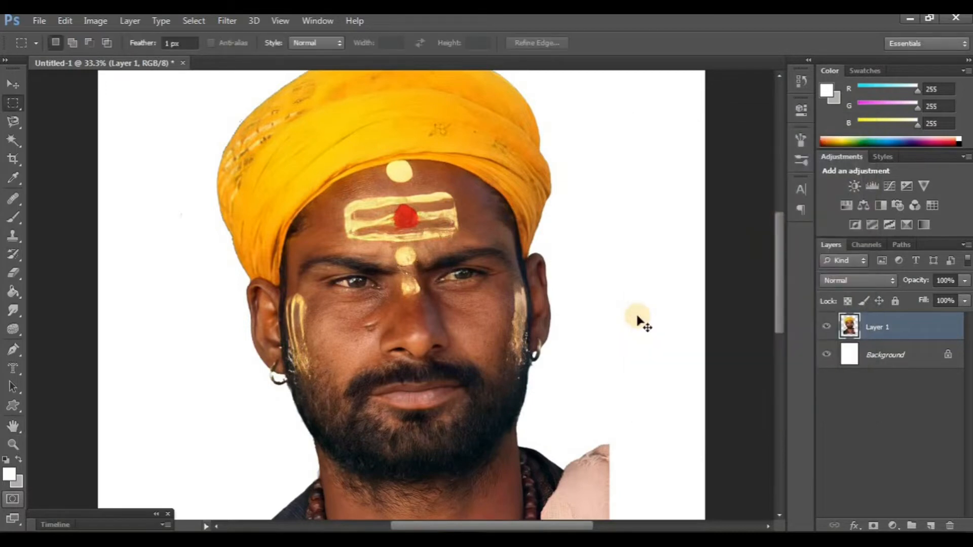
Duplicate the portrait layer and hide the original Layer 1.
{"action": "key", "text": "ctrl+j"}
{"action": "left_click", "coordinate": [827, 357]}
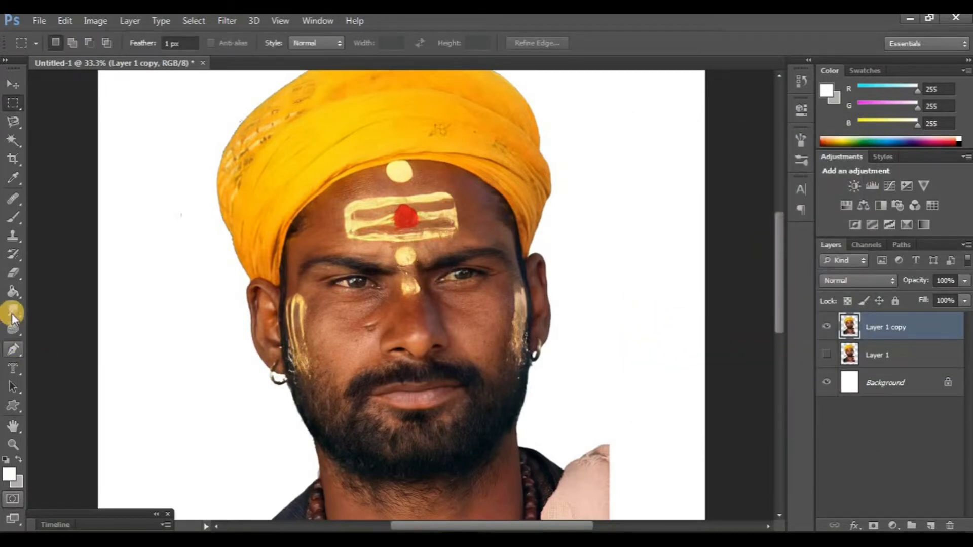
Smooth the forehead skin and painted markings with a 90 px Smudge brush at 32% strength, and compare the result with the original layer.
{"action": "left_click_drag", "start_coordinate": [12, 310], "coordinate": [51, 332]}
{"action": "key", "text": "ctrl+plus"}
{"action": "key", "text": "ctrl+plus"}
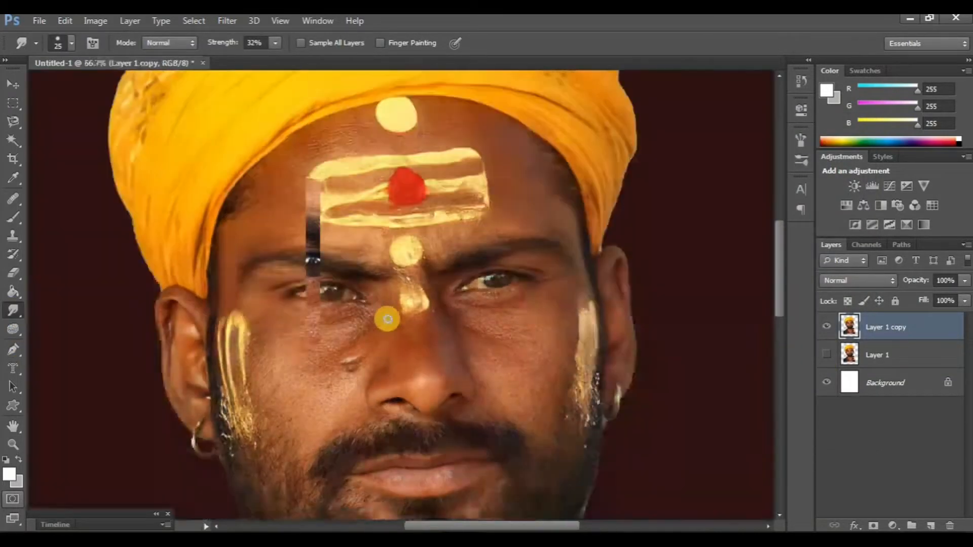
{"action": "key", "text": "bracketright"}
{"action": "scroll", "coordinate": [387, 319], "scroll_direction": "up", "scroll_amount": 5}
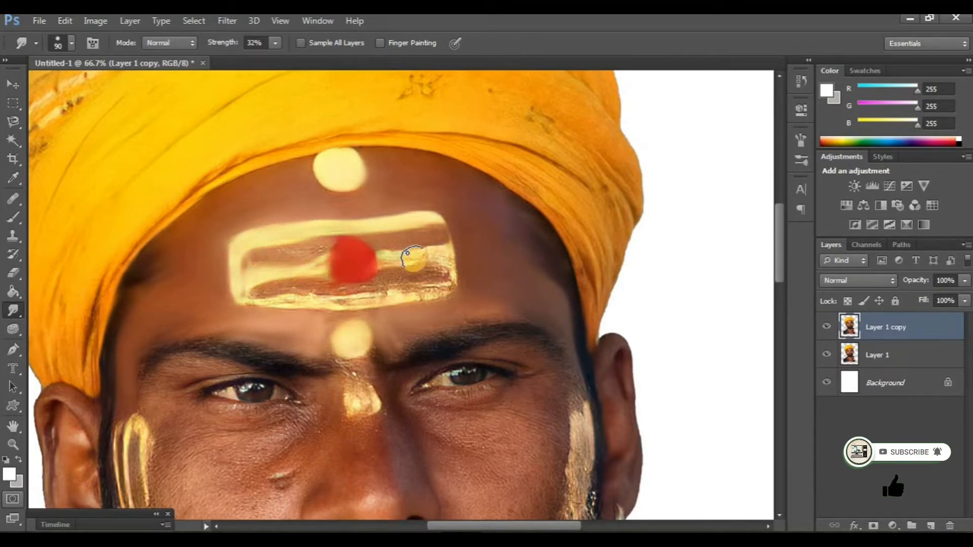
{"action": "scroll", "coordinate": [460, 315], "scroll_direction": "down", "scroll_amount": 2}
{"action": "scroll", "coordinate": [458, 318], "scroll_direction": "left", "scroll_amount": 3}
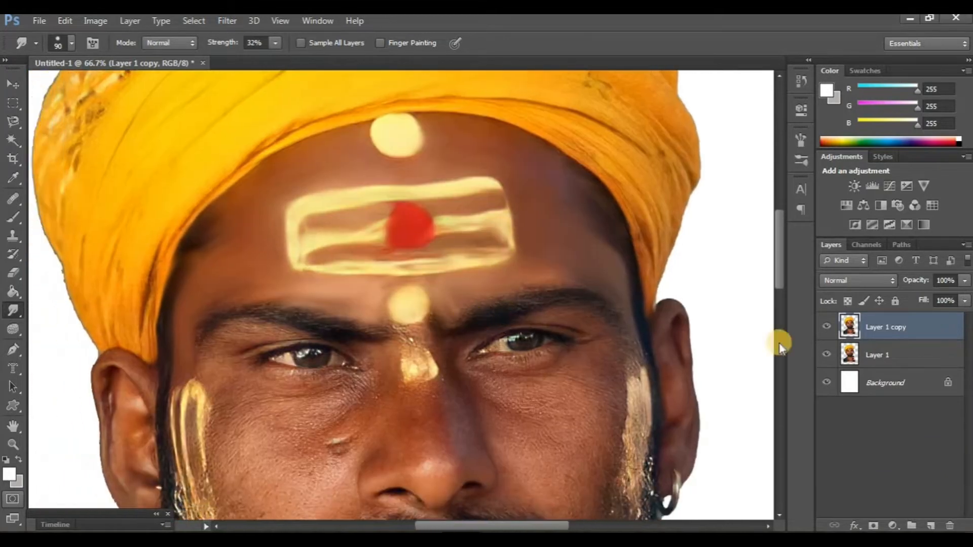
{"action": "left_click", "coordinate": [822, 328]}
{"action": "left_click", "coordinate": [821, 328]}
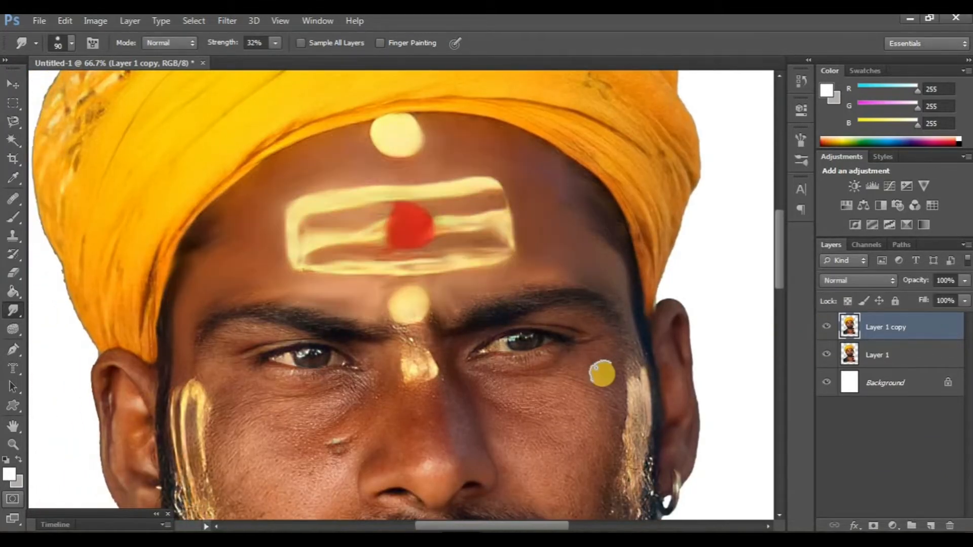
Add a Solid Color fill layer above the Background in dark navy #202430, sampled from the man's vest.
{"action": "key", "text": "ctrl+minus"}
{"action": "key", "text": "ctrl+minus"}
{"action": "key", "text": "ctrl+minus"}
{"action": "key", "text": "ctrl+minus"}
{"action": "left_click", "coordinate": [919, 383]}
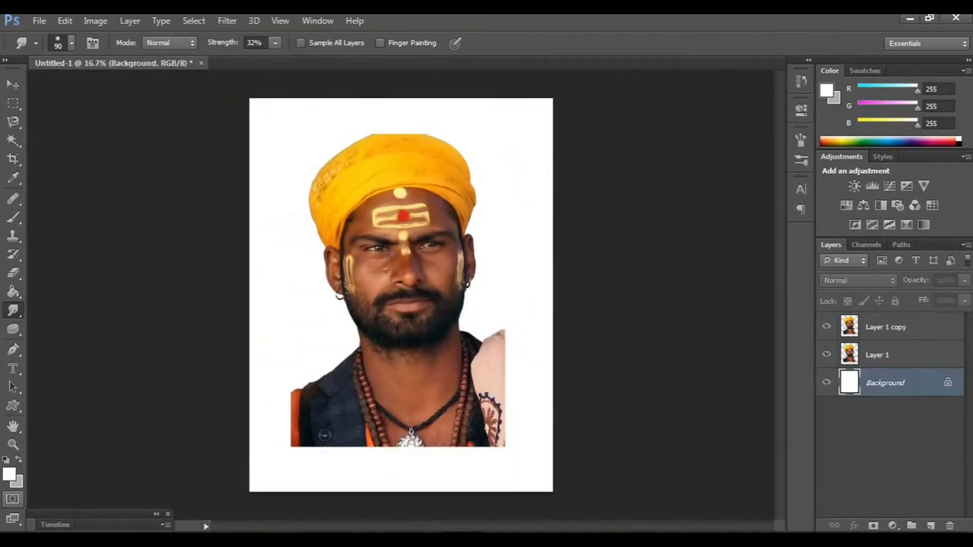
{"action": "left_click", "coordinate": [892, 526]}
{"action": "left_click", "coordinate": [874, 206]}
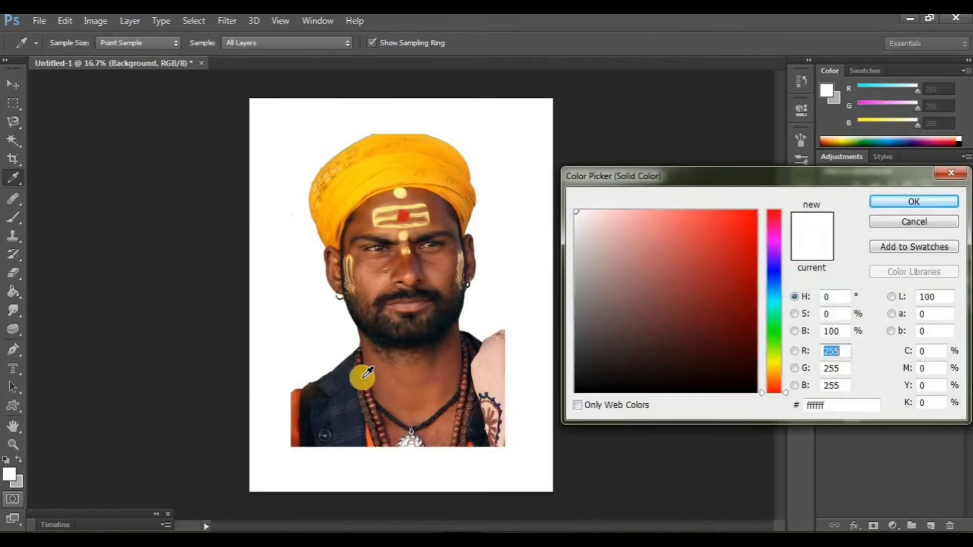
{"action": "left_click", "coordinate": [349, 391]}
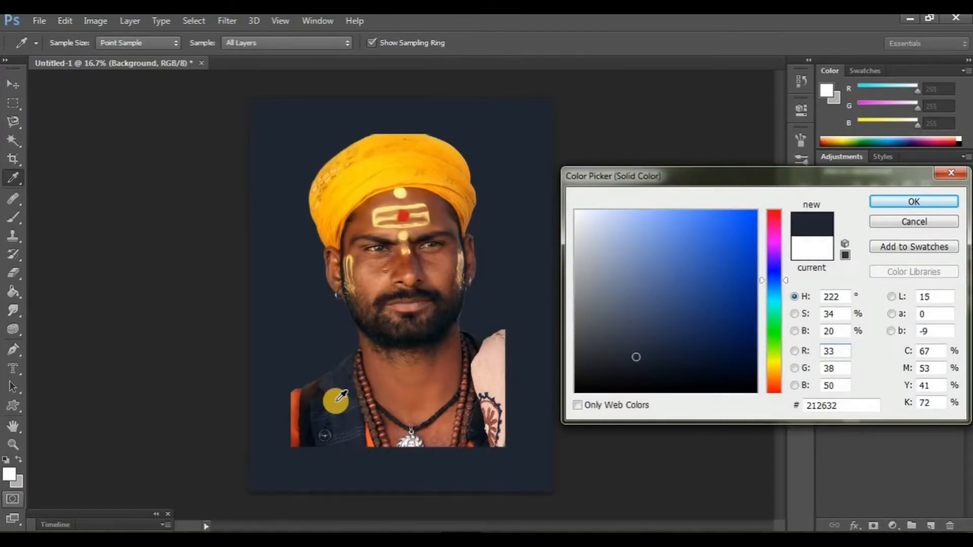
{"action": "left_click", "coordinate": [336, 401]}
{"action": "left_click", "coordinate": [338, 399]}
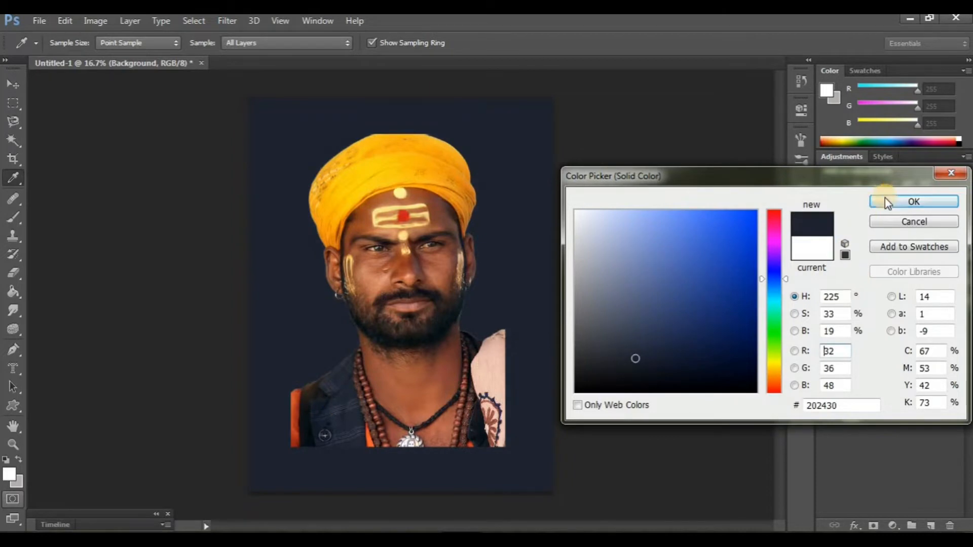
{"action": "left_click", "coordinate": [913, 202]}
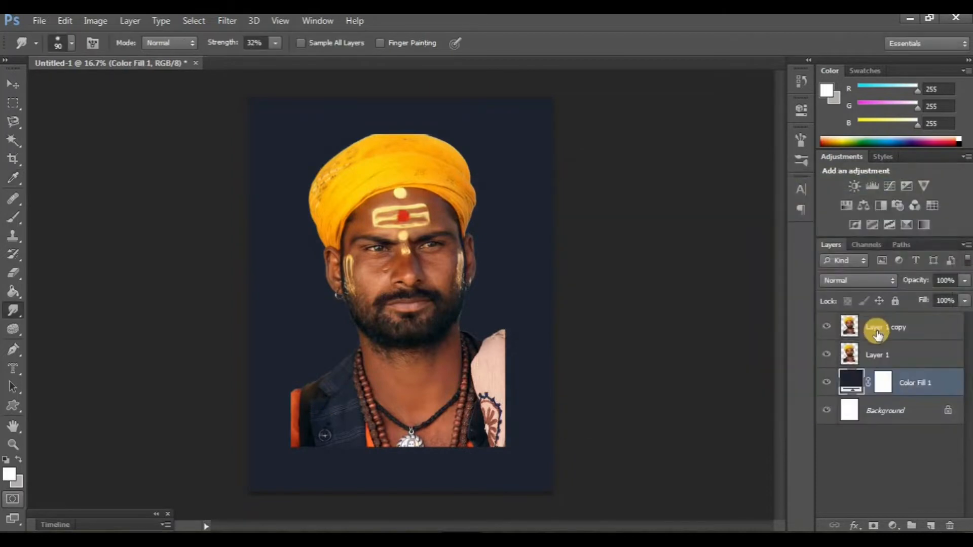
Smudge the eyebrow on the image's left side into smooth strokes on Layer 1 copy, using a 70 px brush at 32% strength.
{"action": "left_click", "coordinate": [875, 325]}
{"action": "scroll", "coordinate": [409, 333], "scroll_direction": "up", "scroll_amount": 3}
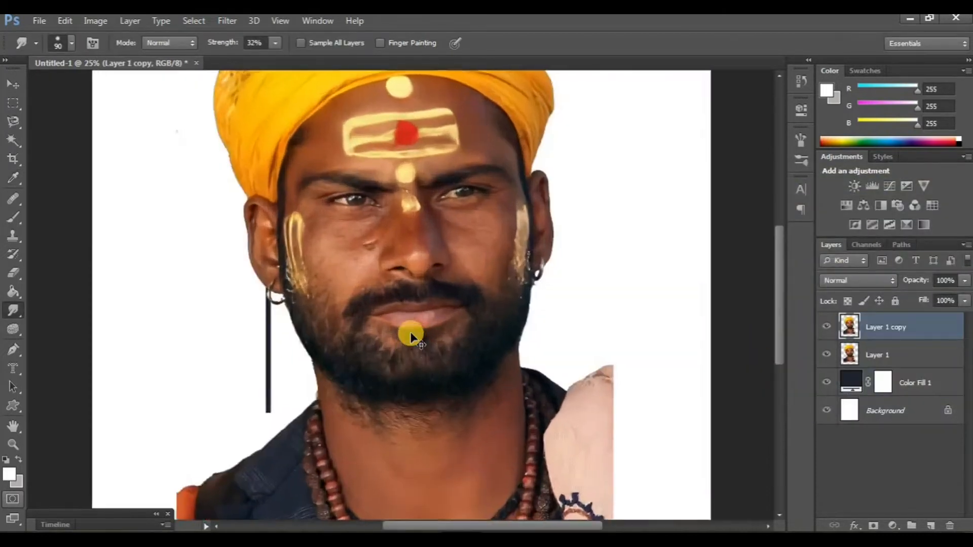
{"action": "key", "text": "ctrl+plus"}
{"action": "key", "text": "ctrl+plus"}
{"action": "scroll", "coordinate": [454, 339], "scroll_direction": "left", "scroll_amount": 1}
{"action": "scroll", "coordinate": [454, 340], "scroll_direction": "up", "scroll_amount": 5}
{"action": "key", "text": "ctrl+plus"}
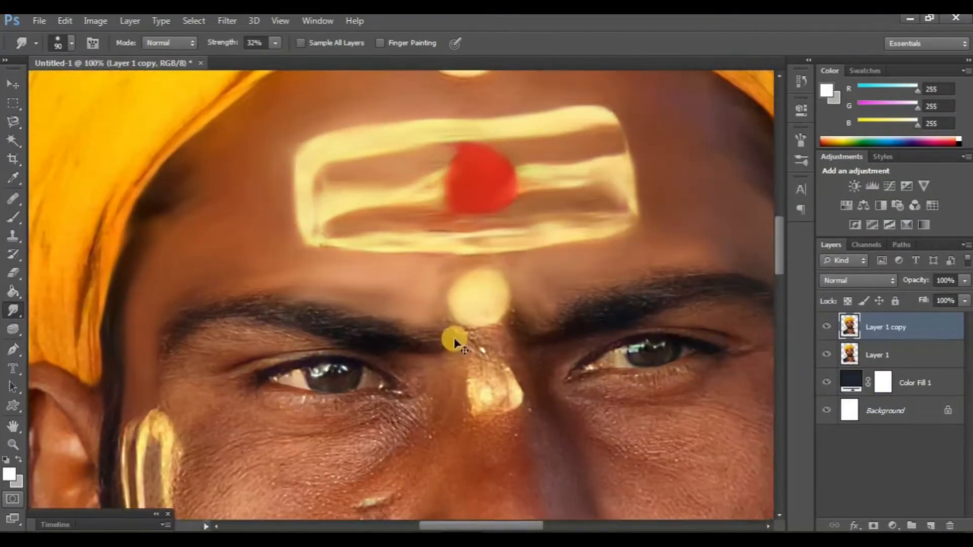
{"action": "scroll", "coordinate": [454, 343], "scroll_direction": "left", "scroll_amount": 1}
{"action": "key", "text": "bracketleft"}
{"action": "key", "text": "bracketleft"}
{"action": "scroll", "coordinate": [435, 330], "scroll_direction": "down", "scroll_amount": 1}
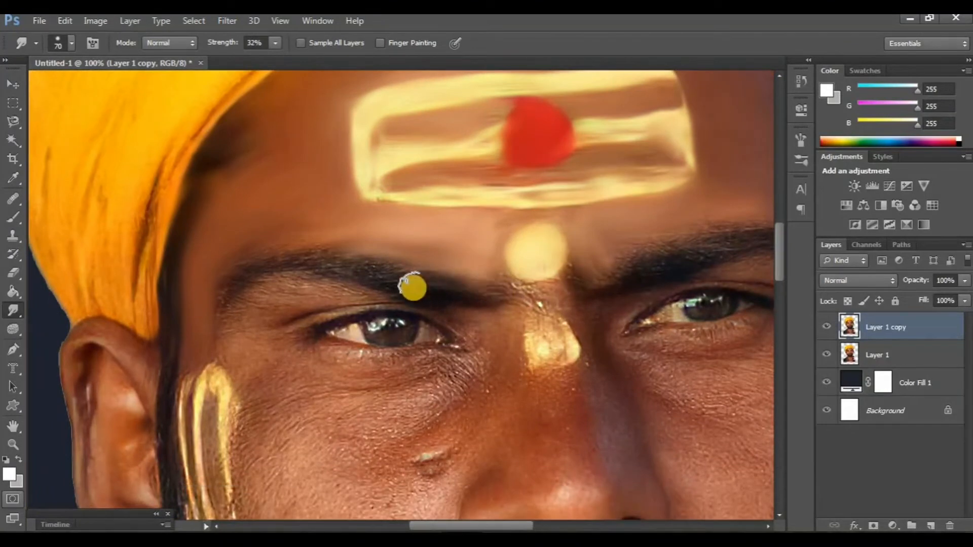
{"action": "mouse_move", "coordinate": [366, 264]}
{"action": "left_mouse_down"}
{"action": "mouse_move", "coordinate": [294, 260]}
{"action": "mouse_move", "coordinate": [229, 285]}
{"action": "mouse_move", "coordinate": [245, 260]}
{"action": "left_mouse_up"}
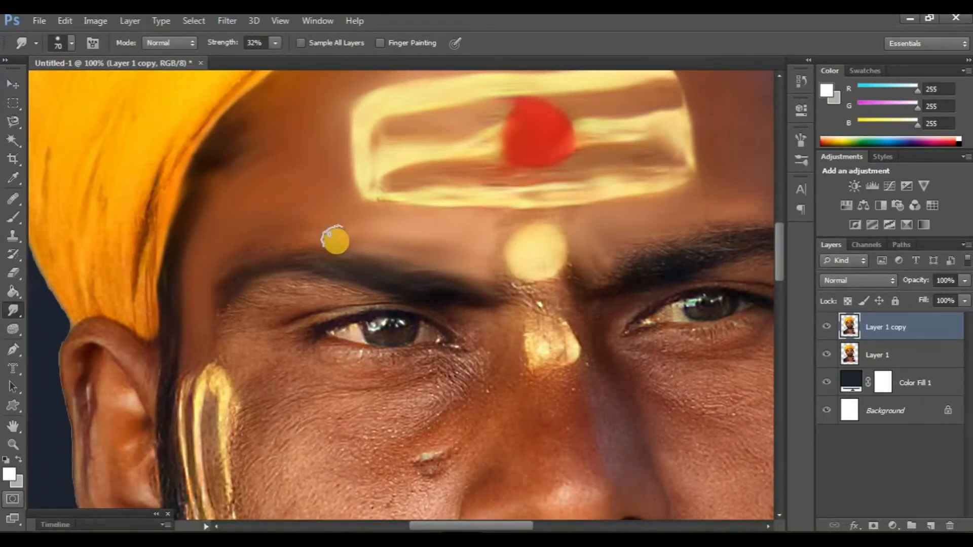
{"action": "scroll", "coordinate": [334, 240], "scroll_direction": "down", "scroll_amount": 1}
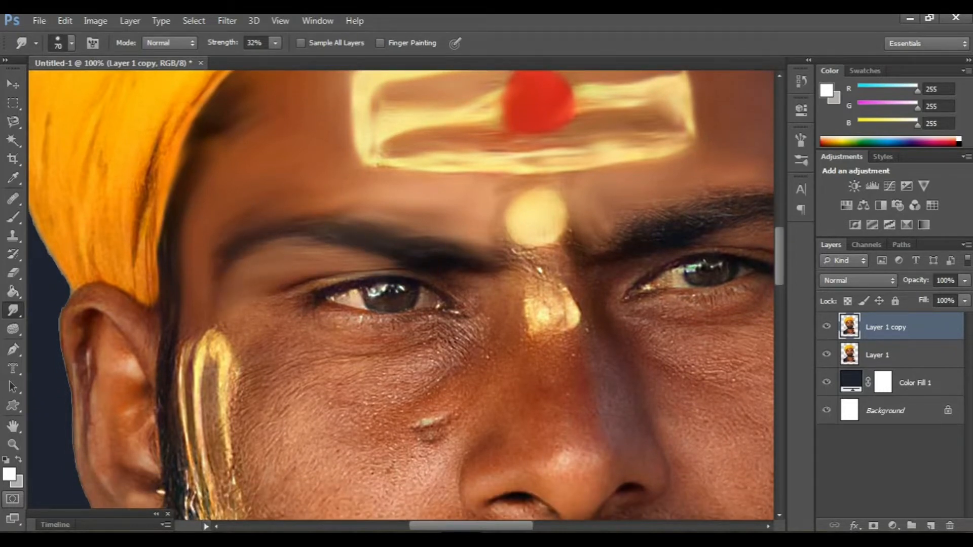
Smooth the lids and under-eye skin of the eye on the image's left side with a 45 px Smudge brush.
{"action": "key", "text": "ctrl+plus"}
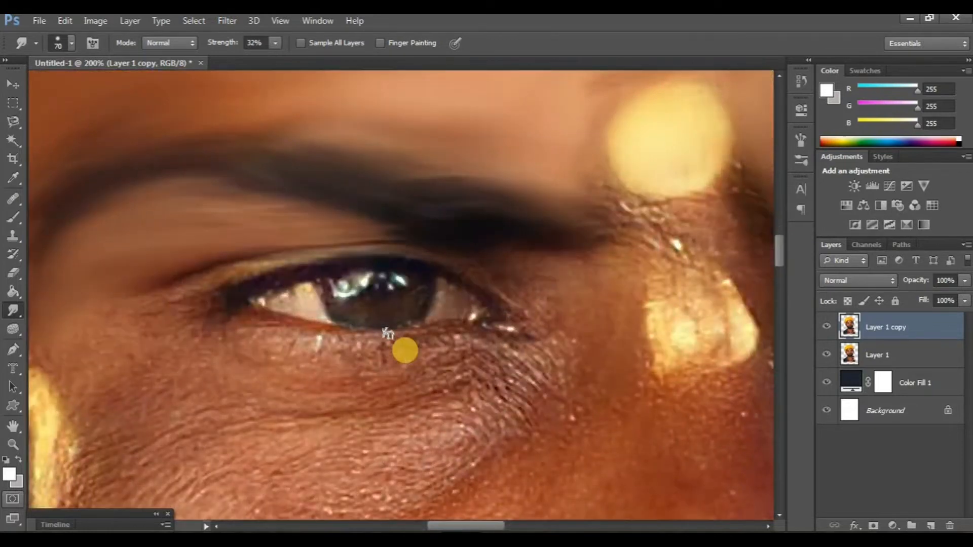
{"action": "key", "text": "bracketleft"}
{"action": "key", "text": "bracketleft"}
{"action": "key", "text": "bracketleft"}
{"action": "scroll", "coordinate": [246, 245], "scroll_direction": "down", "scroll_amount": 1}
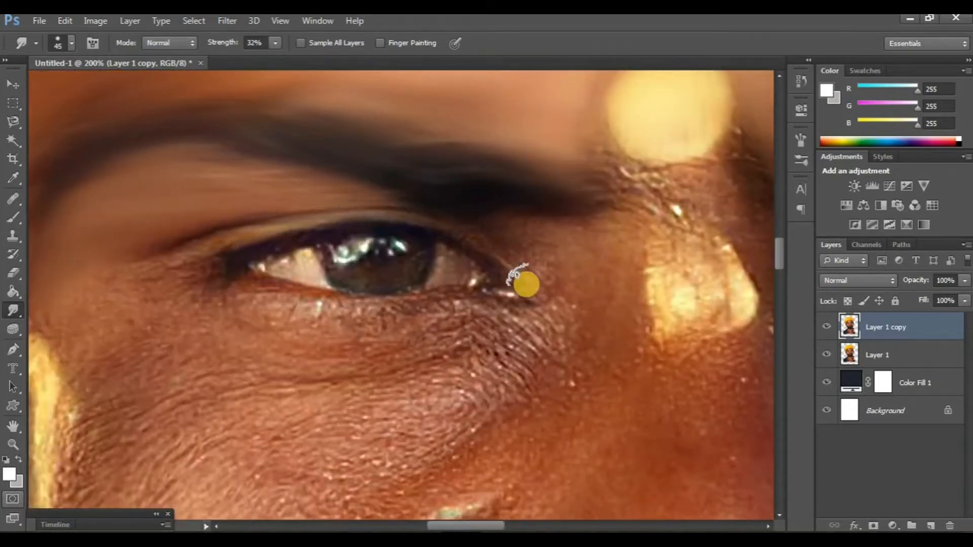
{"action": "scroll", "coordinate": [304, 291], "scroll_direction": "down", "scroll_amount": 1}
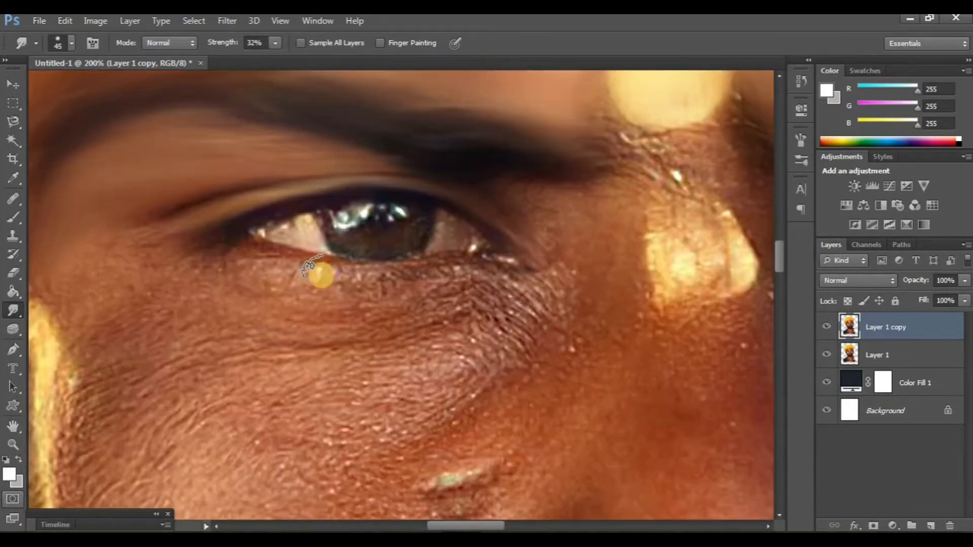
{"action": "mouse_move", "coordinate": [485, 267]}
{"action": "left_mouse_down"}
{"action": "mouse_move", "coordinate": [380, 279]}
{"action": "mouse_move", "coordinate": [276, 263]}
{"action": "mouse_move", "coordinate": [239, 269]}
{"action": "left_mouse_up"}
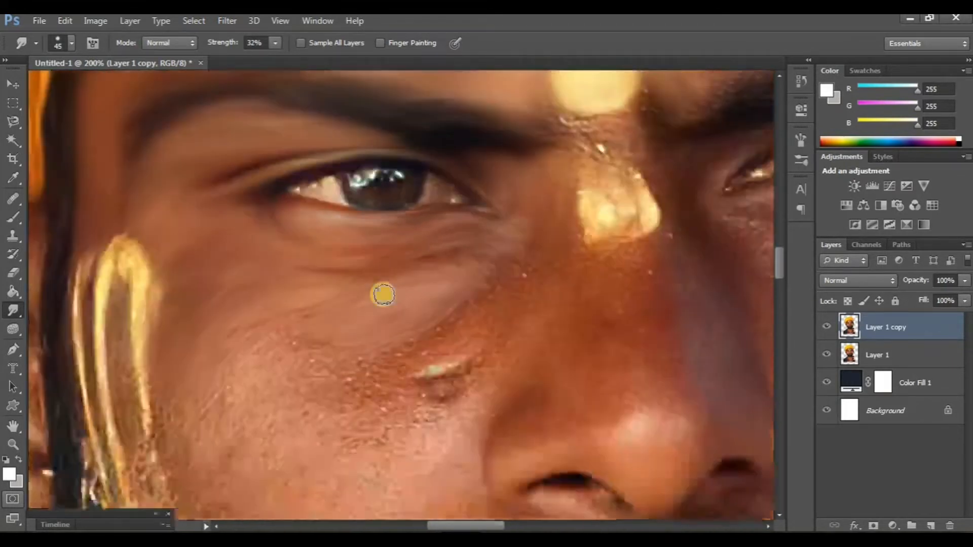
Hide and show Layer 1 copy to compare the smudged face with the original.
{"action": "key", "text": "ctrl+minus"}
{"action": "key", "text": "ctrl+plus"}
{"action": "key", "text": "ctrl+minus"}
{"action": "key", "text": "ctrl+minus"}
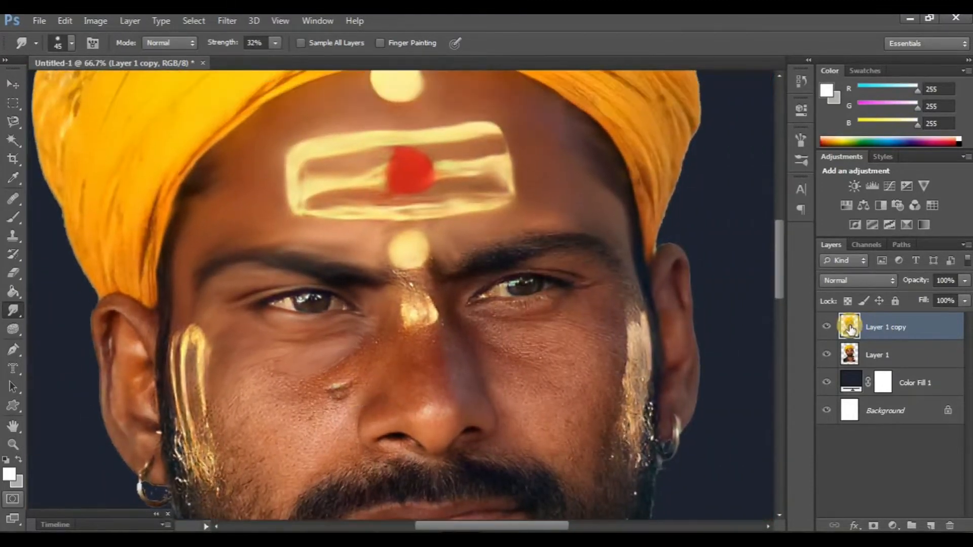
{"action": "left_click", "coordinate": [827, 327]}
{"action": "left_click", "coordinate": [826, 327]}
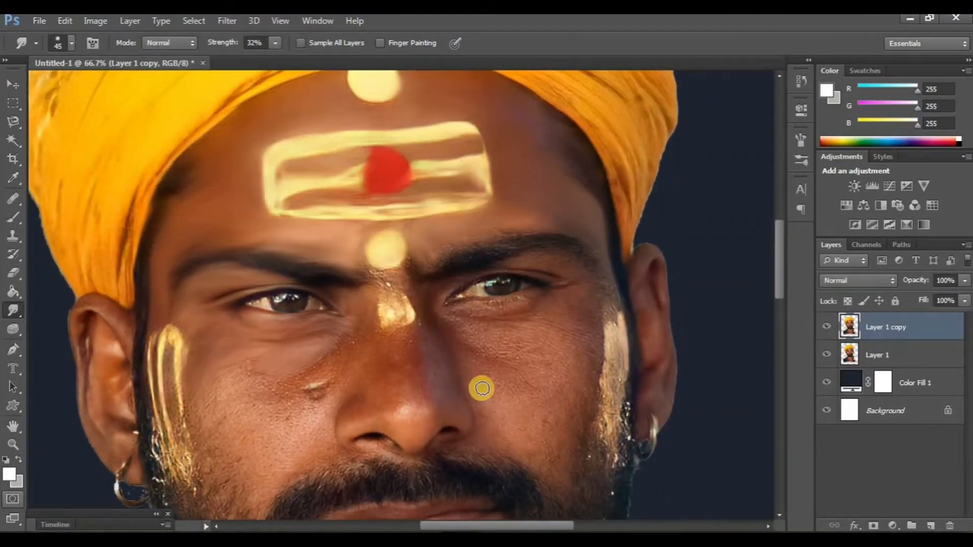
Smudge the eyebrow on the image's right side and the skin just below it with the 45 px brush at 32% strength.
{"action": "key", "text": "ctrl+plus"}
{"action": "key", "text": "ctrl+plus"}
{"action": "left_click_drag", "start_coordinate": [729, 355], "coordinate": [477, 368]}
{"action": "scroll", "coordinate": [466, 355], "scroll_direction": "up", "scroll_amount": 2}
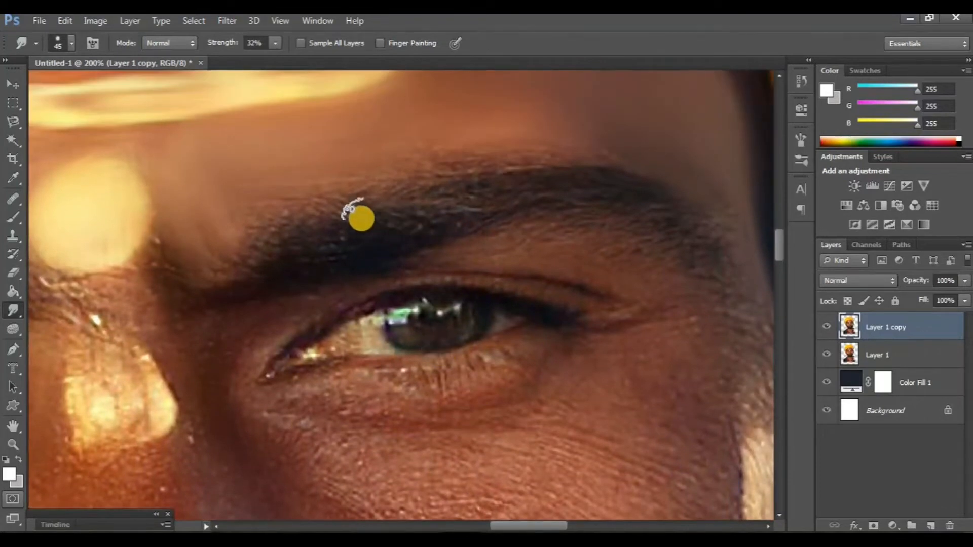
{"action": "mouse_move", "coordinate": [208, 291]}
{"action": "left_mouse_down"}
{"action": "mouse_move", "coordinate": [356, 238]}
{"action": "mouse_move", "coordinate": [554, 193]}
{"action": "mouse_move", "coordinate": [625, 194]}
{"action": "left_mouse_up"}
{"action": "left_click_drag", "start_coordinate": [561, 215], "coordinate": [492, 215]}
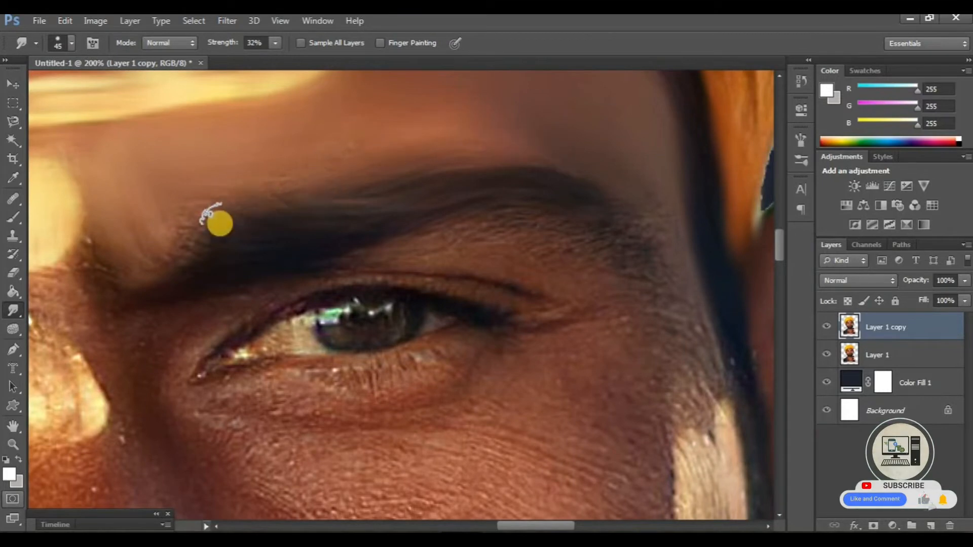
{"action": "scroll", "coordinate": [486, 193], "scroll_direction": "right", "scroll_amount": 2}
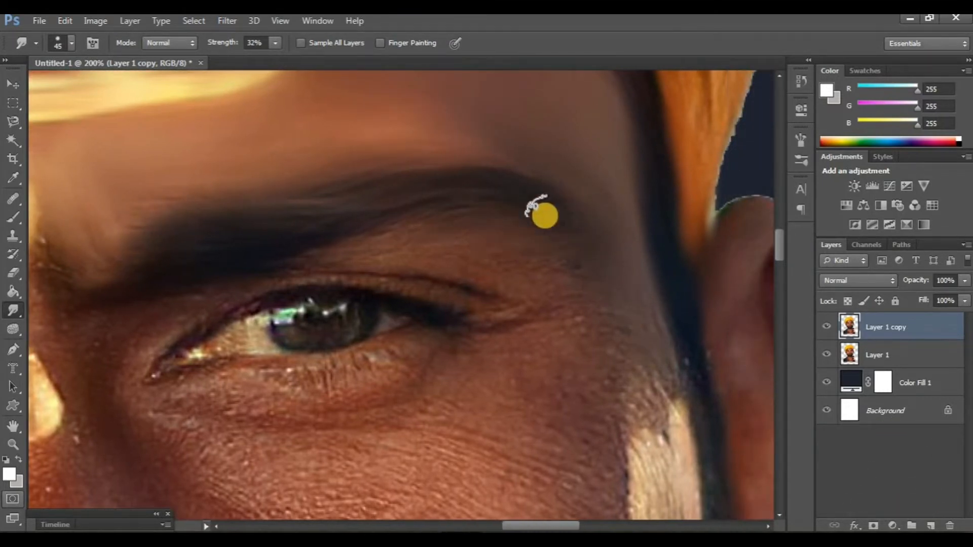
{"action": "scroll", "coordinate": [511, 225], "scroll_direction": "down", "scroll_amount": 2}
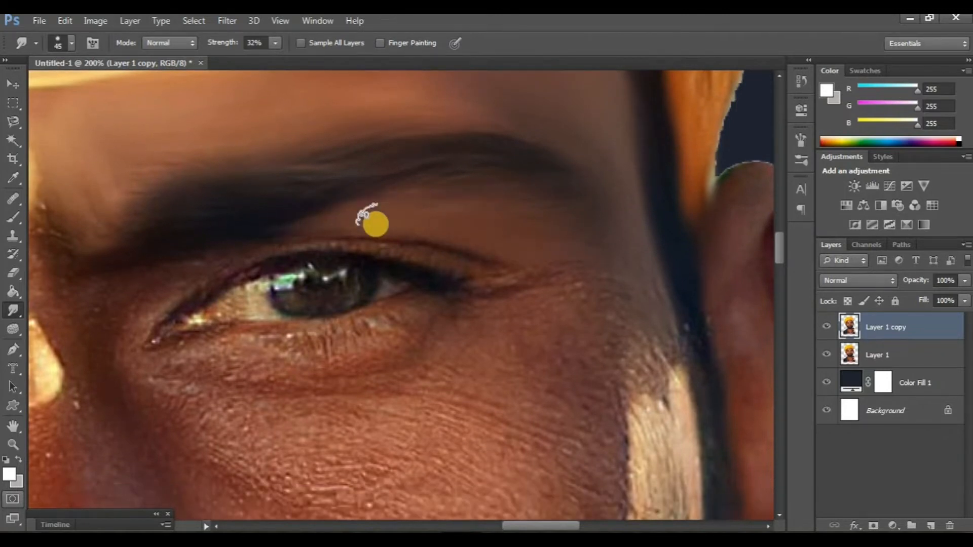
Smooth the upper lid and the under-eye skin of the eye on the image's right side with the 45 px Smudge brush.
{"action": "scroll", "coordinate": [373, 221], "scroll_direction": "left", "scroll_amount": 2}
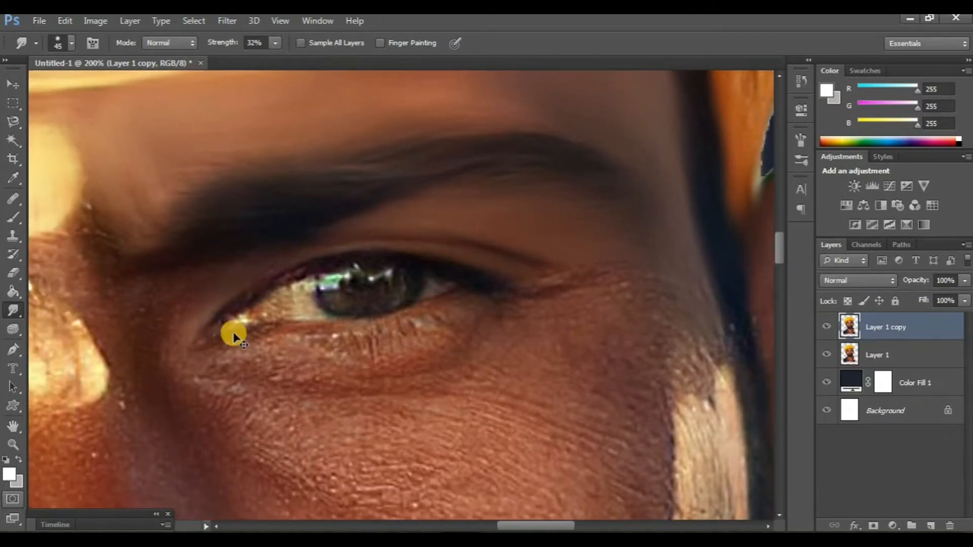
{"action": "scroll", "coordinate": [238, 304], "scroll_direction": "left", "scroll_amount": 3}
{"action": "scroll", "coordinate": [478, 367], "scroll_direction": "down", "scroll_amount": 3}
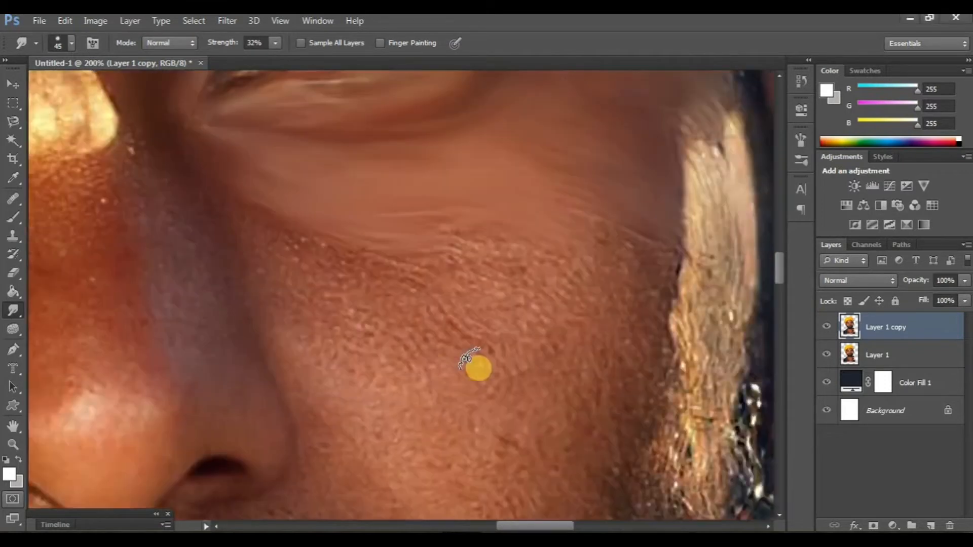
{"action": "scroll", "coordinate": [416, 364], "scroll_direction": "up", "scroll_amount": 2}
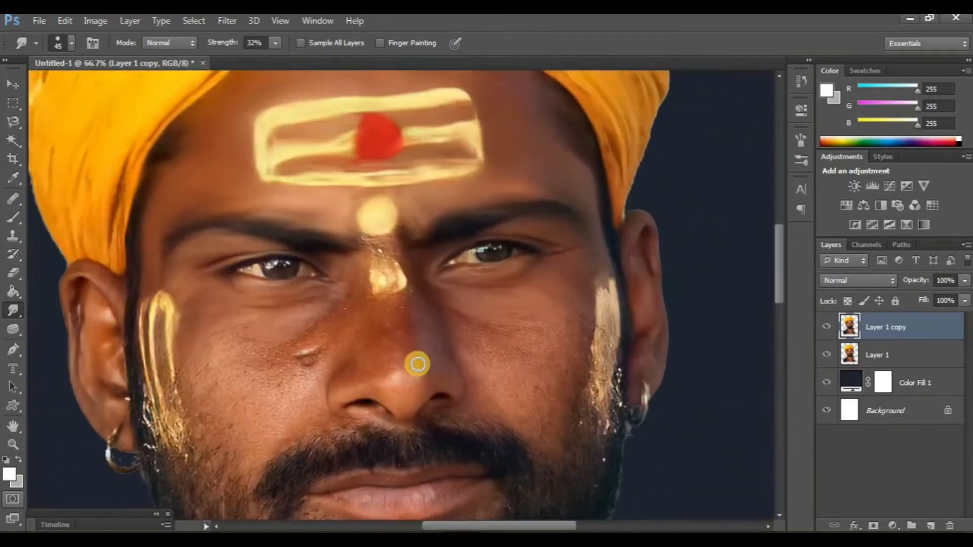
Smudge the skin between the eyebrows and the gold mark on the nose bridge with the 45 px brush at 32% strength.
{"action": "scroll", "coordinate": [416, 364], "scroll_direction": "up", "scroll_amount": 2}
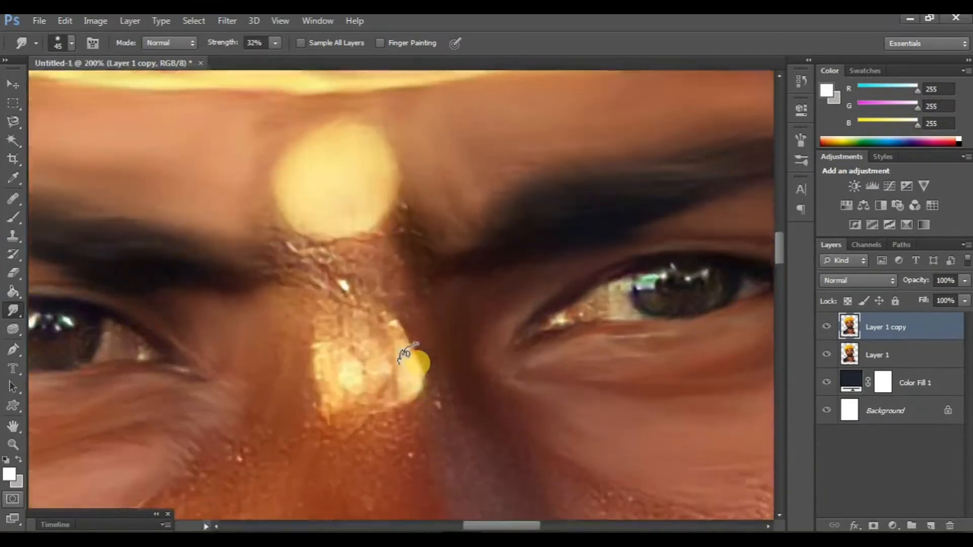
{"action": "scroll", "coordinate": [368, 189], "scroll_direction": "up", "scroll_amount": 1}
{"action": "scroll", "coordinate": [308, 242], "scroll_direction": "down", "scroll_amount": 1}
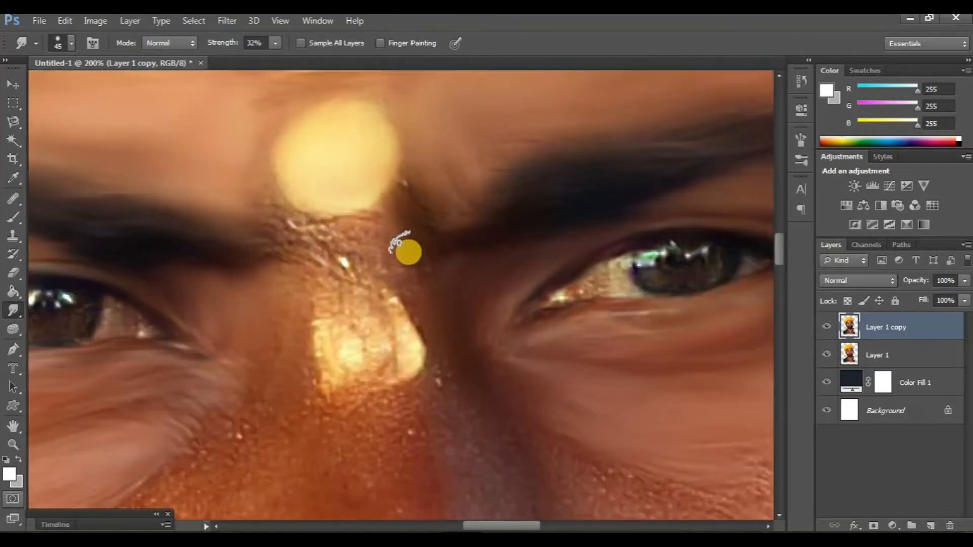
{"action": "scroll", "coordinate": [361, 244], "scroll_direction": "down", "scroll_amount": 1}
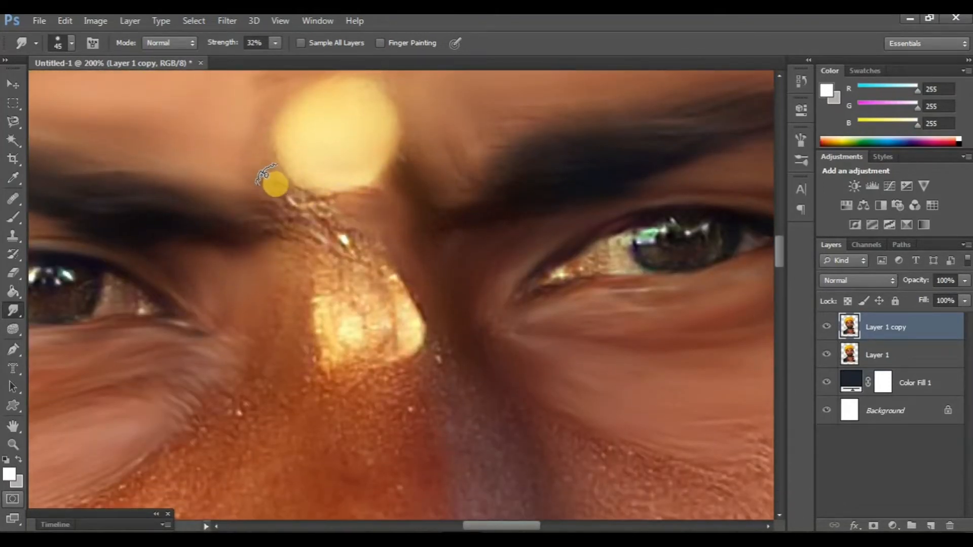
{"action": "scroll", "coordinate": [329, 246], "scroll_direction": "down", "scroll_amount": 1}
{"action": "mouse_move", "coordinate": [397, 274]}
{"action": "left_mouse_down"}
{"action": "mouse_move", "coordinate": [320, 282]}
{"action": "mouse_move", "coordinate": [309, 231]}
{"action": "mouse_move", "coordinate": [330, 308]}
{"action": "mouse_move", "coordinate": [319, 200]}
{"action": "left_mouse_up"}
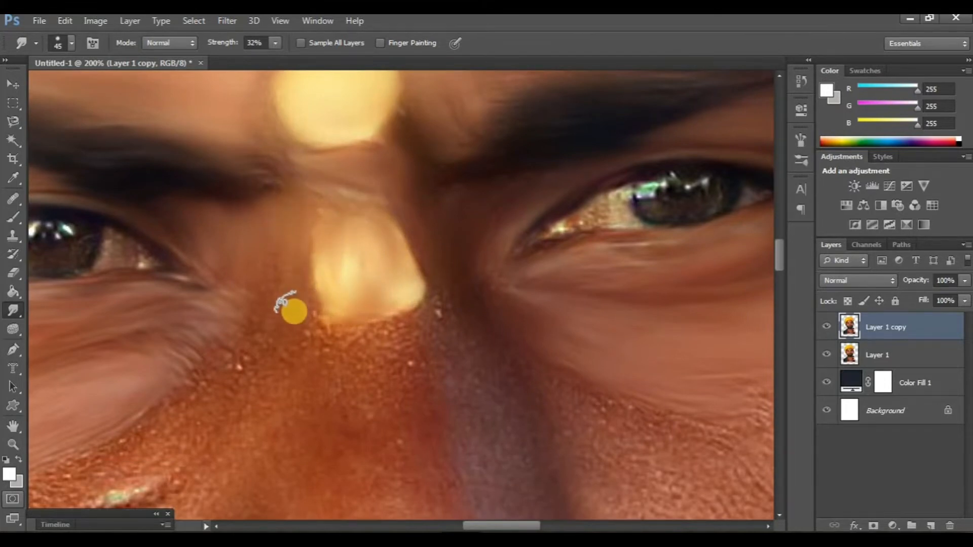
Smudge the nose smooth from the bridge down to the tip and nostrils, including its shadowed side, with the 45 px brush.
{"action": "scroll", "coordinate": [454, 324], "scroll_direction": "down", "scroll_amount": 2}
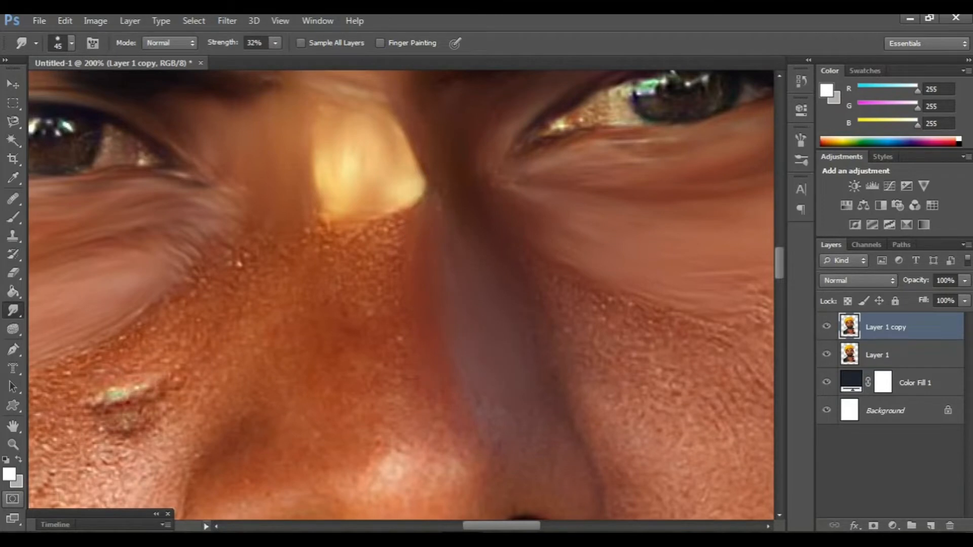
{"action": "scroll", "coordinate": [489, 292], "scroll_direction": "down", "scroll_amount": 2}
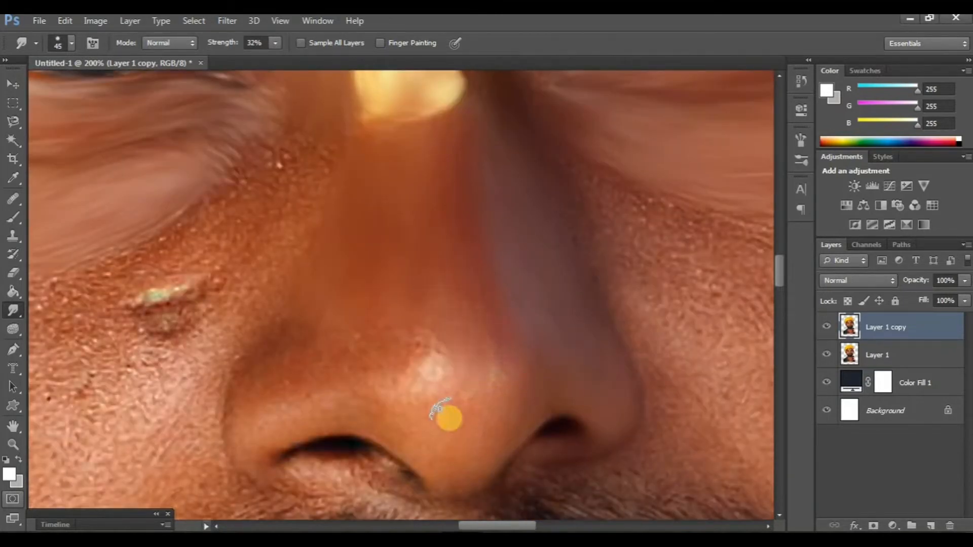
{"action": "scroll", "coordinate": [479, 133], "scroll_direction": "down", "scroll_amount": 1}
{"action": "mouse_move", "coordinate": [456, 326]}
{"action": "left_mouse_down"}
{"action": "mouse_move", "coordinate": [420, 256]}
{"action": "mouse_move", "coordinate": [429, 350]}
{"action": "mouse_move", "coordinate": [398, 252]}
{"action": "mouse_move", "coordinate": [415, 323]}
{"action": "mouse_move", "coordinate": [453, 270]}
{"action": "mouse_move", "coordinate": [386, 296]}
{"action": "mouse_move", "coordinate": [418, 366]}
{"action": "mouse_move", "coordinate": [321, 366]}
{"action": "mouse_move", "coordinate": [302, 381]}
{"action": "mouse_move", "coordinate": [304, 406]}
{"action": "mouse_move", "coordinate": [284, 382]}
{"action": "mouse_move", "coordinate": [281, 327]}
{"action": "mouse_move", "coordinate": [303, 293]}
{"action": "mouse_move", "coordinate": [354, 282]}
{"action": "mouse_move", "coordinate": [366, 327]}
{"action": "mouse_move", "coordinate": [308, 330]}
{"action": "mouse_move", "coordinate": [376, 321]}
{"action": "left_mouse_up"}
{"action": "scroll", "coordinate": [556, 328], "scroll_direction": "down", "scroll_amount": 1}
{"action": "mouse_move", "coordinate": [492, 389]}
{"action": "left_mouse_down"}
{"action": "mouse_move", "coordinate": [385, 373]}
{"action": "mouse_move", "coordinate": [326, 387]}
{"action": "mouse_move", "coordinate": [398, 378]}
{"action": "left_mouse_up"}
{"action": "scroll", "coordinate": [405, 332], "scroll_direction": "up", "scroll_amount": 3}
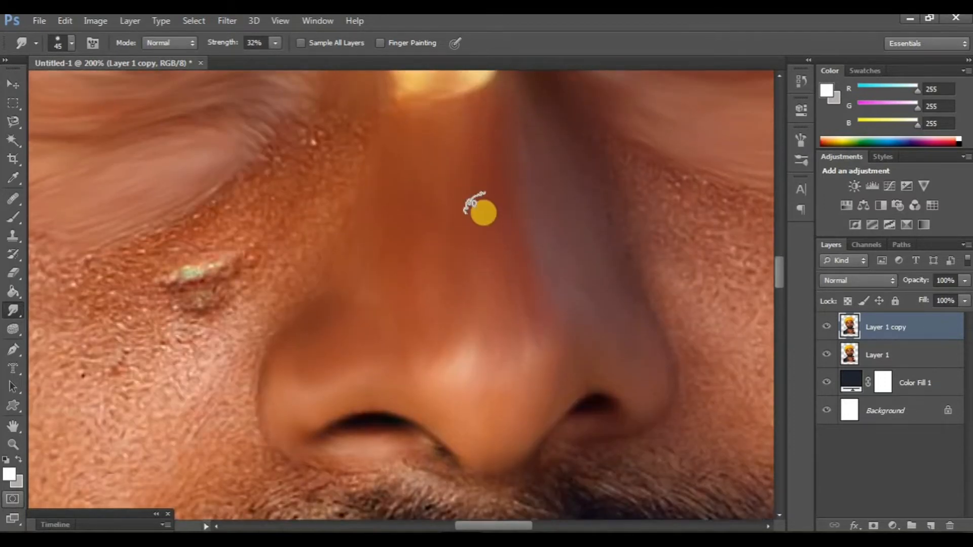
Toggle the visibility of Layer 1 copy to compare the smudged eyes and nose with the original photo.
{"action": "key", "text": "ctrl+minus"}
{"action": "key", "text": "ctrl+minus"}
{"action": "scroll", "coordinate": [473, 352], "scroll_direction": "up", "scroll_amount": 3}
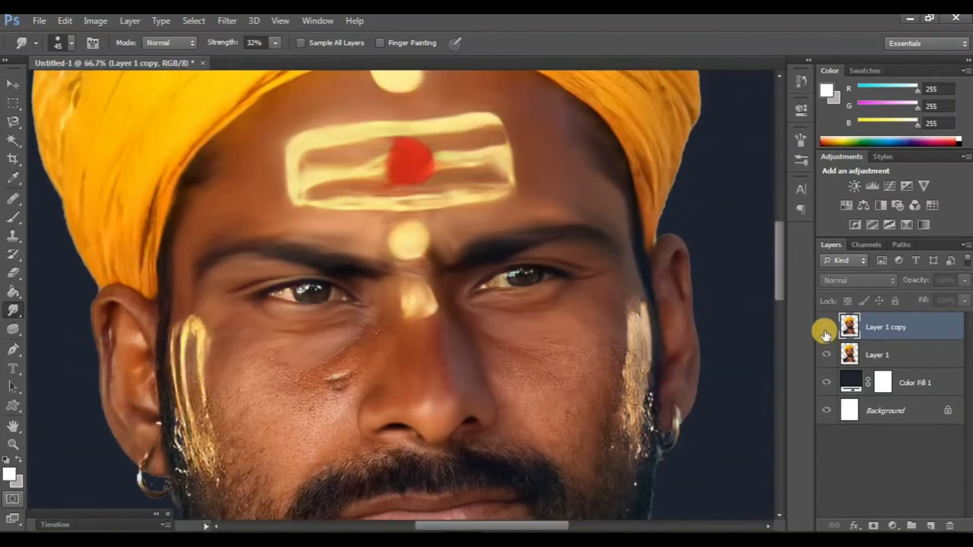
{"action": "left_click", "coordinate": [826, 329]}
{"action": "left_click", "coordinate": [826, 329]}
{"action": "left_click", "coordinate": [826, 328]}
{"action": "left_click", "coordinate": [826, 328]}
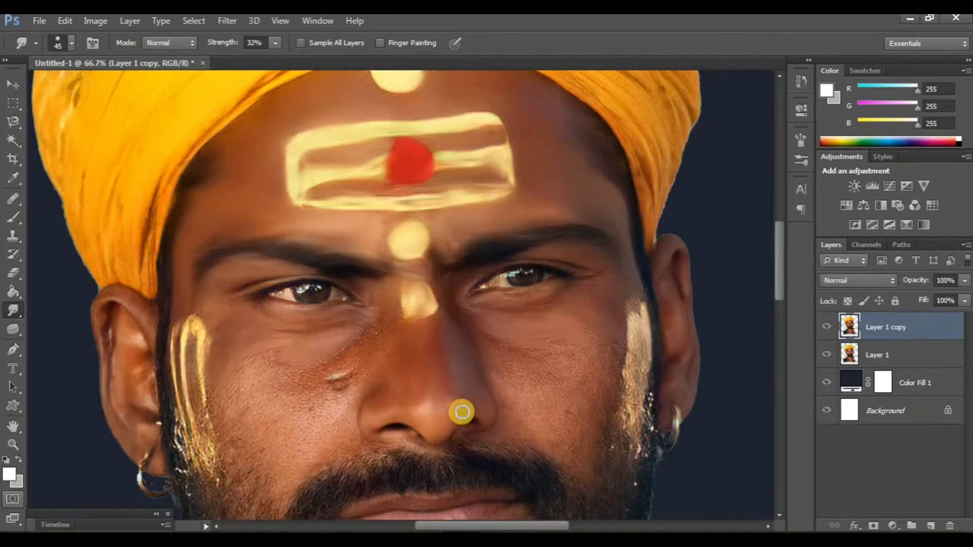
{"action": "key", "text": "ctrl+minus"}
{"action": "key", "text": "ctrl+minus"}
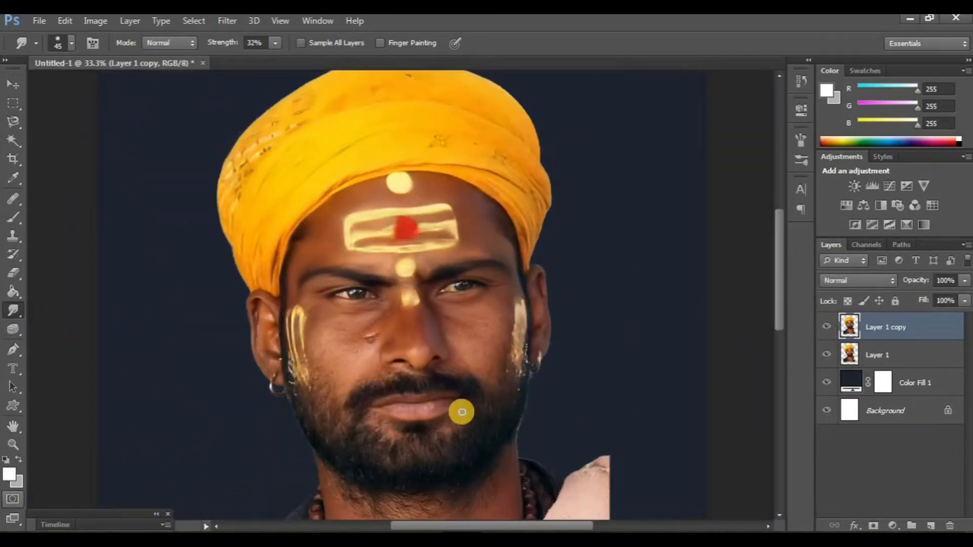
{"action": "left_click", "coordinate": [826, 327]}
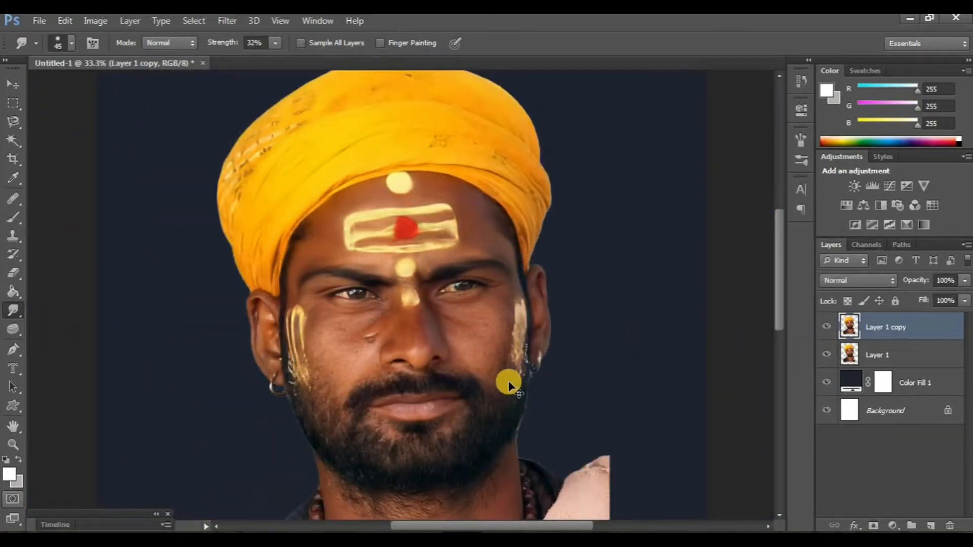
Duplicate Layer 1 copy and leave the lower copy hidden.
{"action": "key", "text": "ctrl+plus"}
{"action": "key", "text": "ctrl+j"}
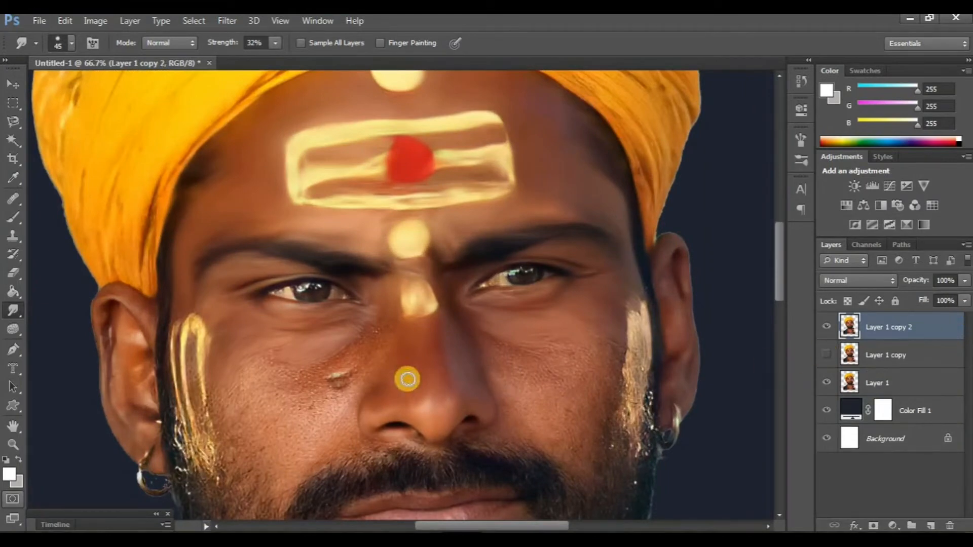
Smudge both cheeks smooth down to the moustache on Layer 1 copy 2, mainly with a 60 px brush at 32% strength.
{"action": "key", "text": "ctrl+plus"}
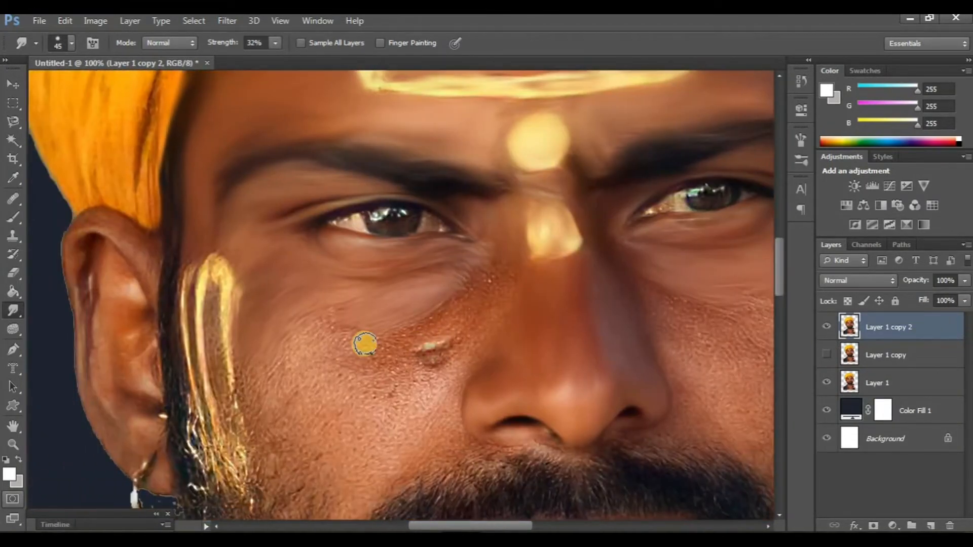
{"action": "key", "text": "ctrl+plus"}
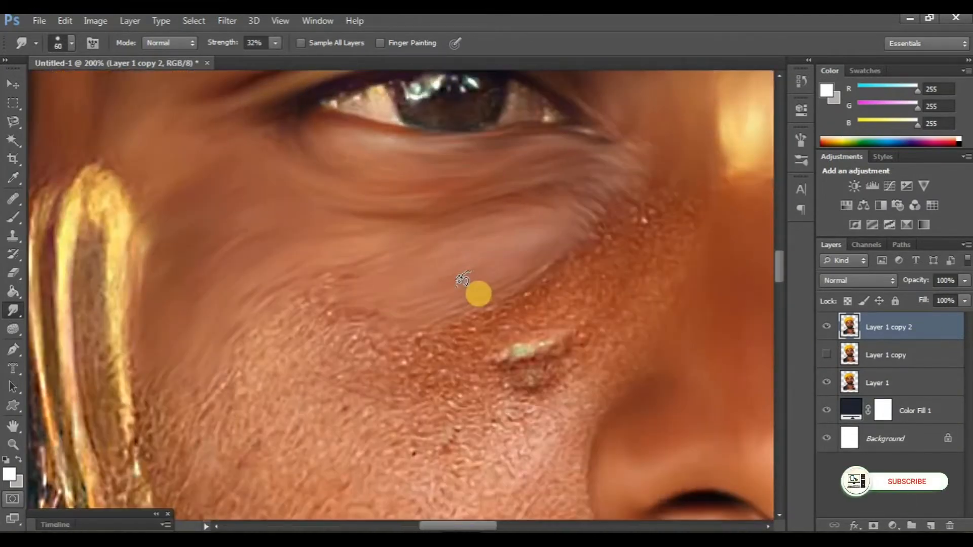
{"action": "key", "text": "ctrl+minus"}
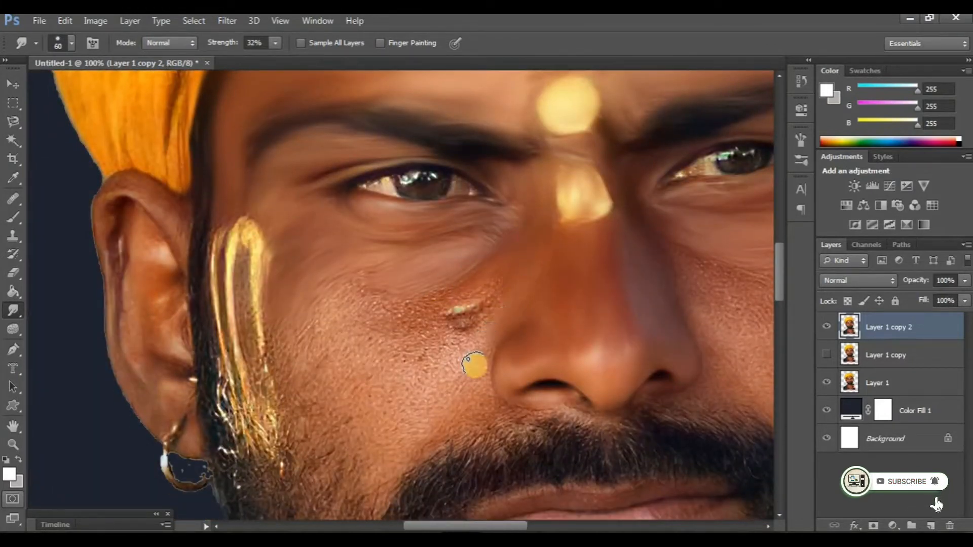
{"action": "mouse_move", "coordinate": [501, 290]}
{"action": "left_mouse_down"}
{"action": "mouse_move", "coordinate": [449, 338]}
{"action": "mouse_move", "coordinate": [496, 283]}
{"action": "mouse_move", "coordinate": [428, 342]}
{"action": "mouse_move", "coordinate": [472, 277]}
{"action": "mouse_move", "coordinate": [406, 323]}
{"action": "mouse_move", "coordinate": [449, 293]}
{"action": "mouse_move", "coordinate": [402, 304]}
{"action": "left_mouse_up"}
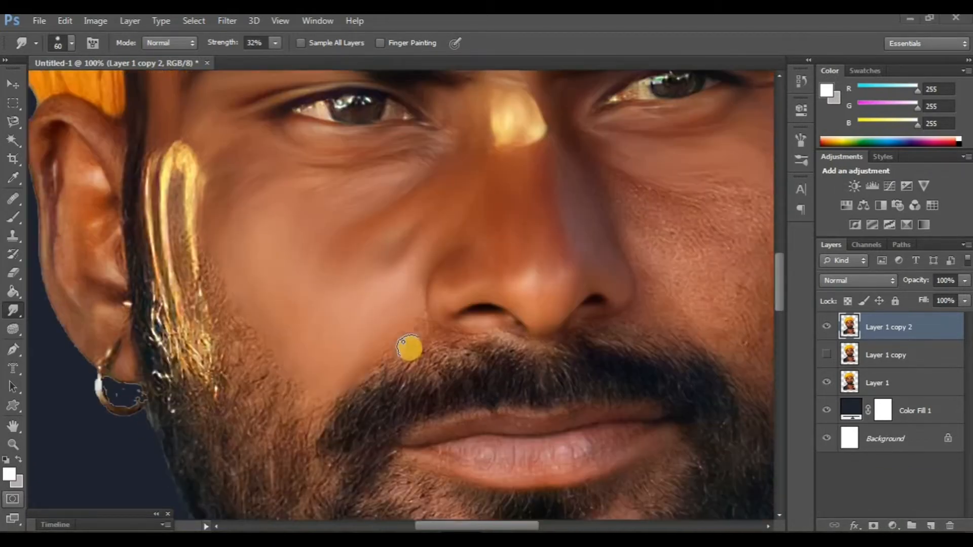
{"action": "scroll", "coordinate": [456, 312], "scroll_direction": "right", "scroll_amount": 6}
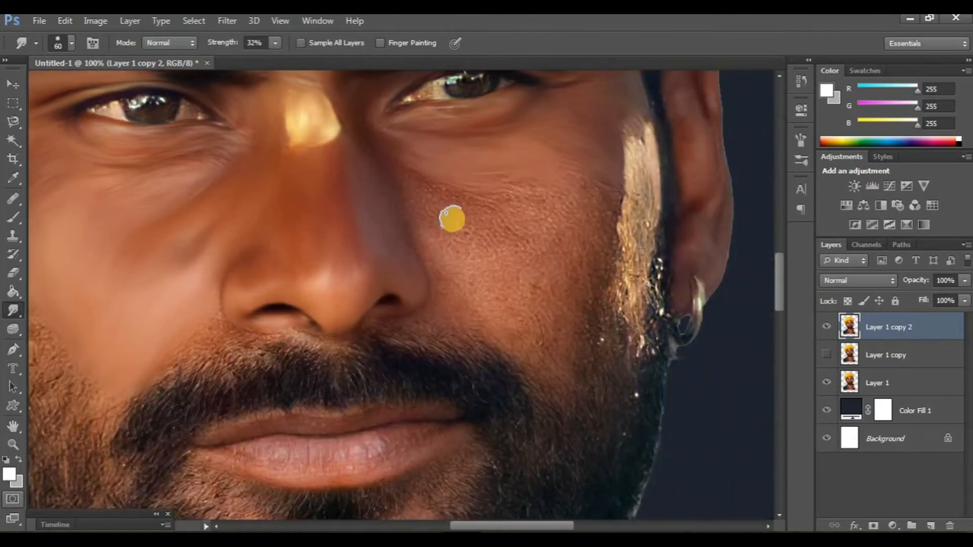
{"action": "scroll", "coordinate": [381, 176], "scroll_direction": "right", "scroll_amount": 2}
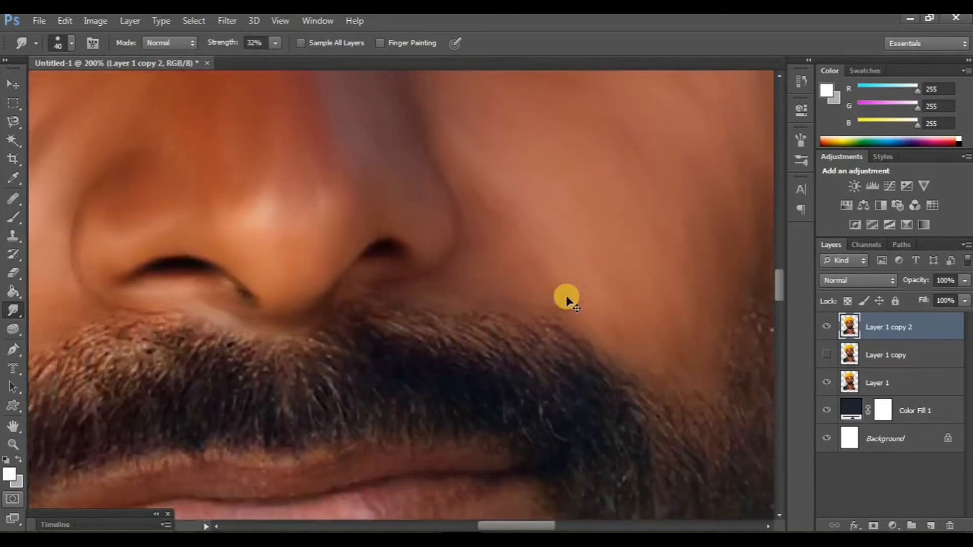
Hide and show Layer 1 copy 2 to compare the smoothed cheeks and whole face with the original.
{"action": "key", "text": "ctrl+minus"}
{"action": "key", "text": "ctrl+minus"}
{"action": "key", "text": "ctrl+minus"}
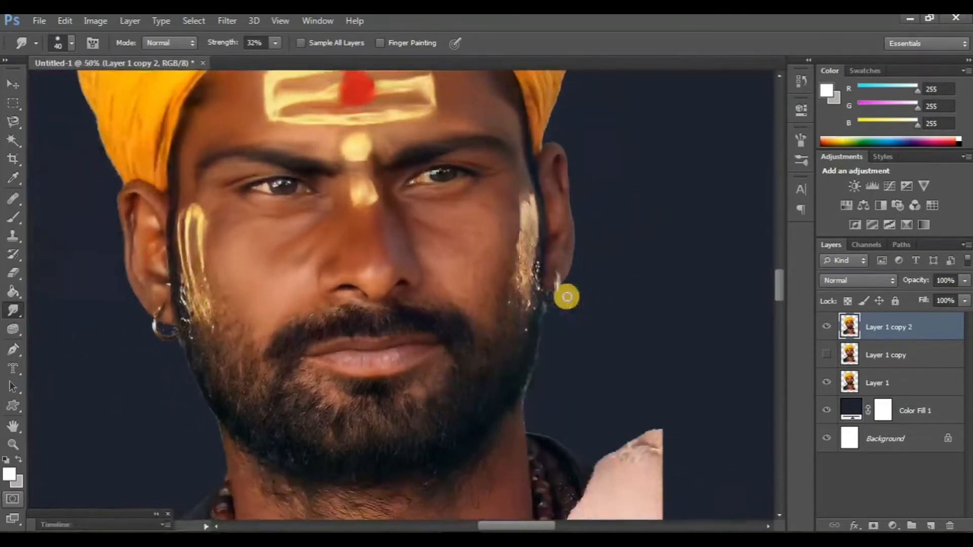
{"action": "scroll", "coordinate": [480, 363], "scroll_direction": "left", "scroll_amount": 1}
{"action": "scroll", "coordinate": [480, 362], "scroll_direction": "up", "scroll_amount": 2}
{"action": "left_click", "coordinate": [826, 327]}
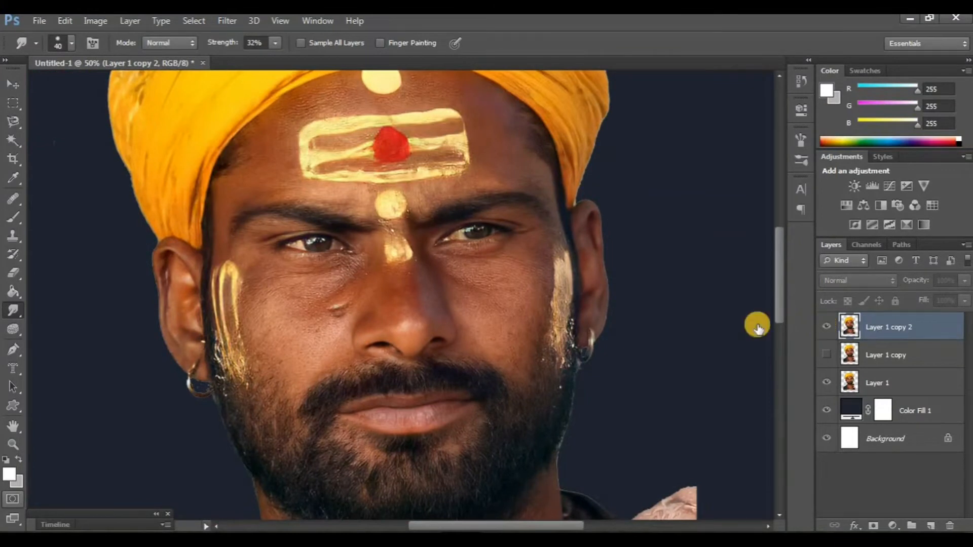
{"action": "scroll", "coordinate": [469, 326], "scroll_direction": "down", "scroll_amount": 2}
{"action": "scroll", "coordinate": [434, 325], "scroll_direction": "up", "scroll_amount": 6}
{"action": "scroll", "coordinate": [435, 329], "scroll_direction": "down", "scroll_amount": 3}
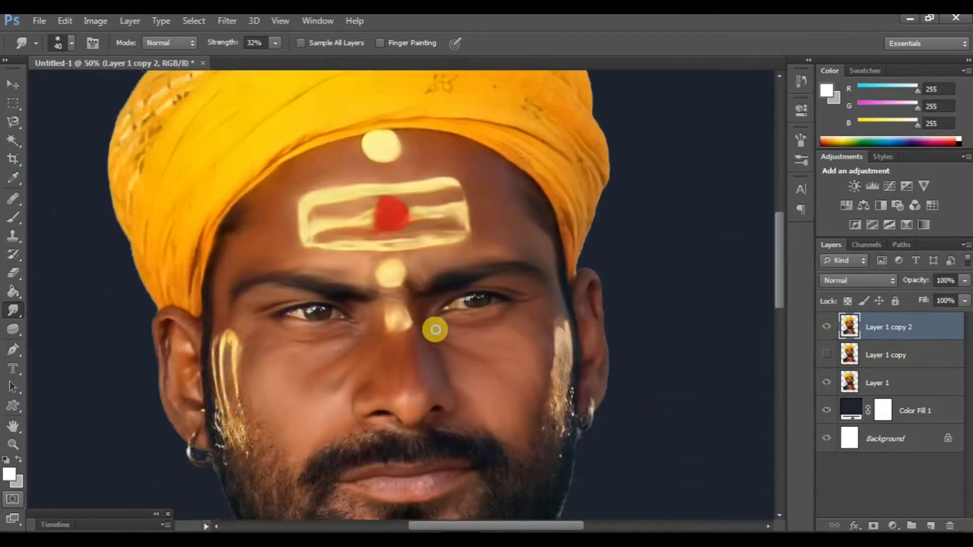
Smudge the whole turban along its folds until the printed marks are blended away, using 48% strength and a brush enlarged to 125 px.
{"action": "scroll", "coordinate": [435, 330], "scroll_direction": "up", "scroll_amount": 2}
{"action": "key", "text": "ctrl+plus"}
{"action": "scroll", "coordinate": [158, 348], "scroll_direction": "left", "scroll_amount": 3}
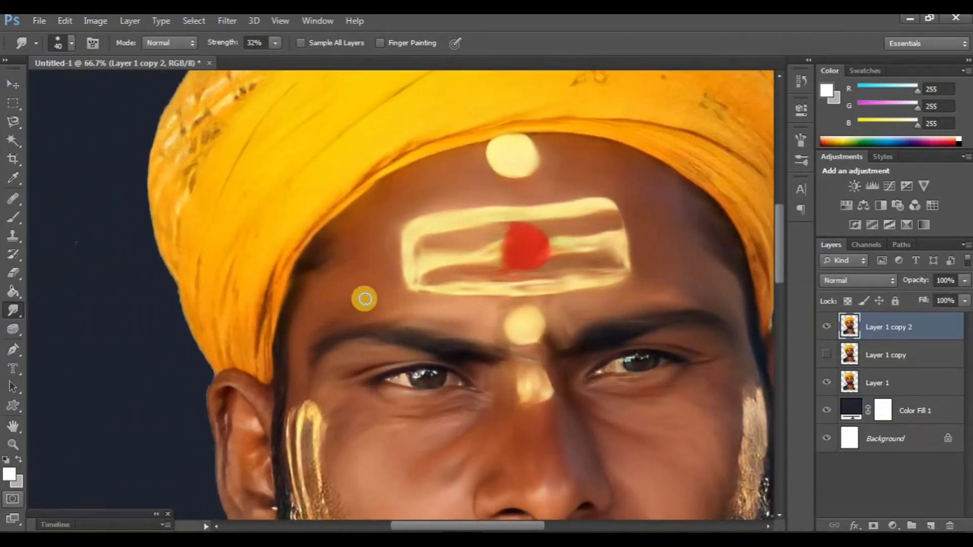
{"action": "scroll", "coordinate": [365, 299], "scroll_direction": "up", "scroll_amount": 5}
{"action": "scroll", "coordinate": [364, 299], "scroll_direction": "right", "scroll_amount": 3}
{"action": "scroll", "coordinate": [365, 302], "scroll_direction": "left", "scroll_amount": 1}
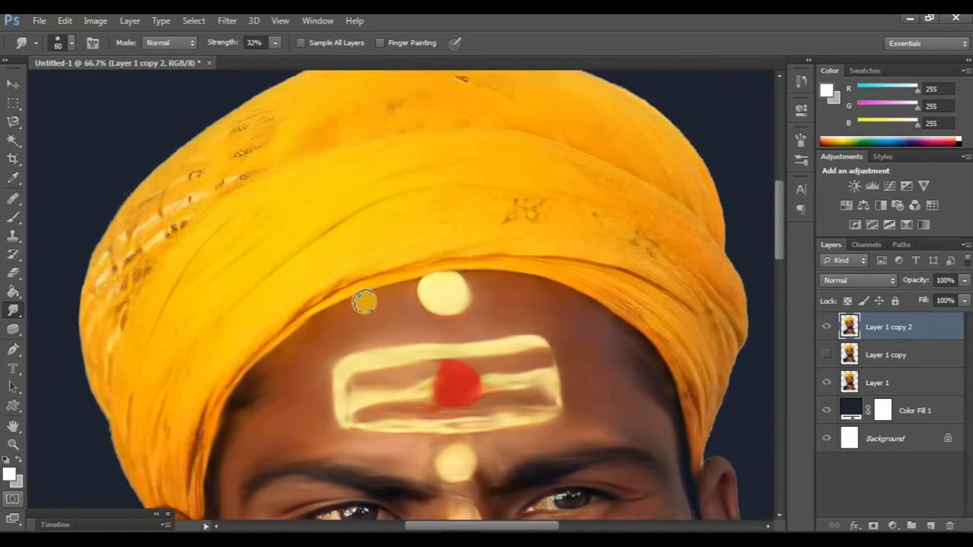
{"action": "scroll", "coordinate": [355, 162], "scroll_direction": "down", "scroll_amount": 1}
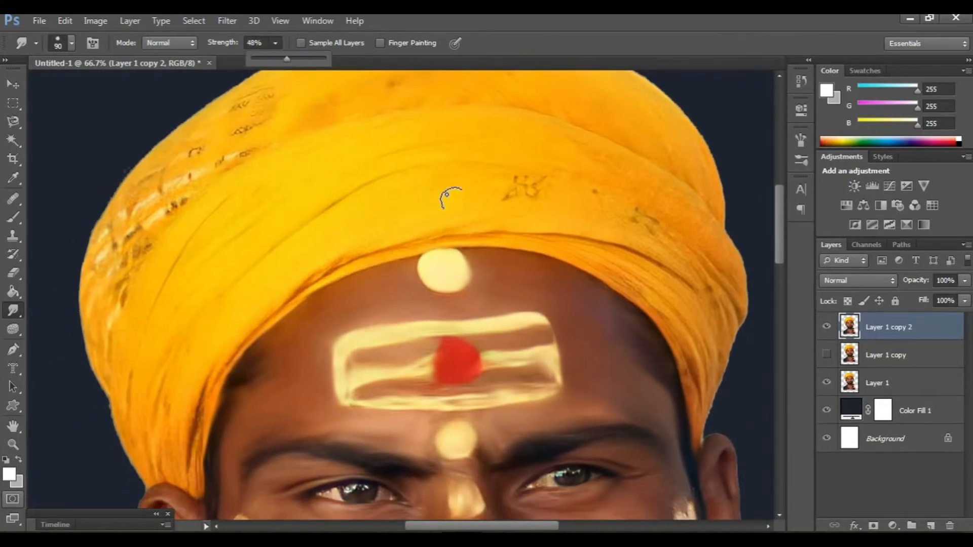
{"action": "left_click_drag", "start_coordinate": [390, 212], "coordinate": [542, 216]}
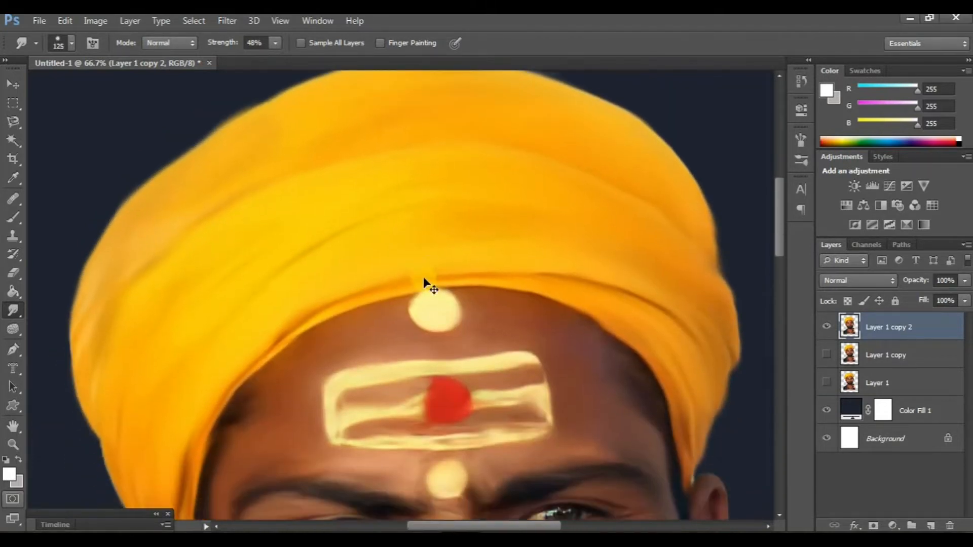
Toggle the visibility of Layer 1 copy 2 to compare the smudged turban with the original fabric.
{"action": "key", "text": "ctrl+minus"}
{"action": "left_click", "coordinate": [826, 327]}
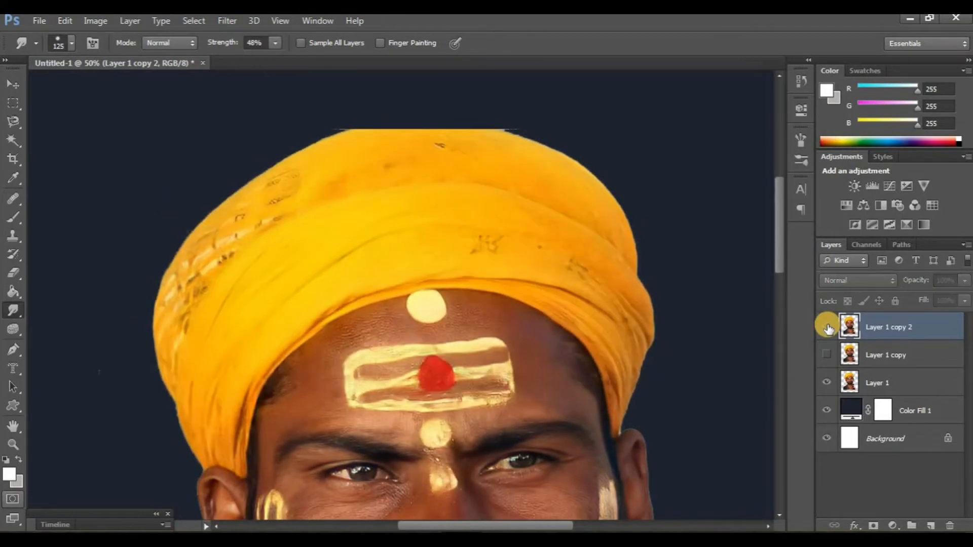
{"action": "left_click", "coordinate": [827, 327]}
{"action": "left_click", "coordinate": [827, 327]}
{"action": "left_click", "coordinate": [827, 327]}
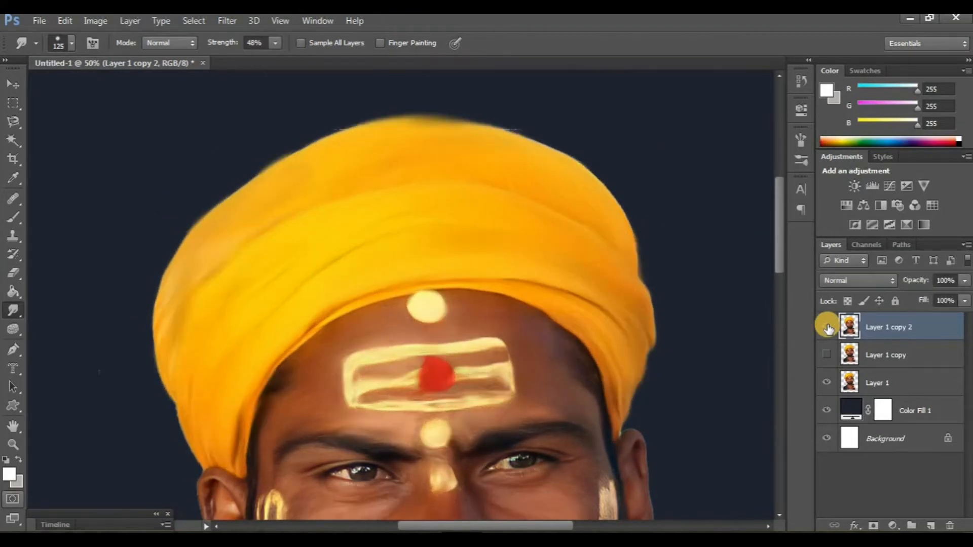
Smudge the ear, earring and upper gold streaks on the image's left side with a 60 px brush, lowering the strength to 36%.
{"action": "scroll", "coordinate": [469, 353], "scroll_direction": "down", "scroll_amount": 4}
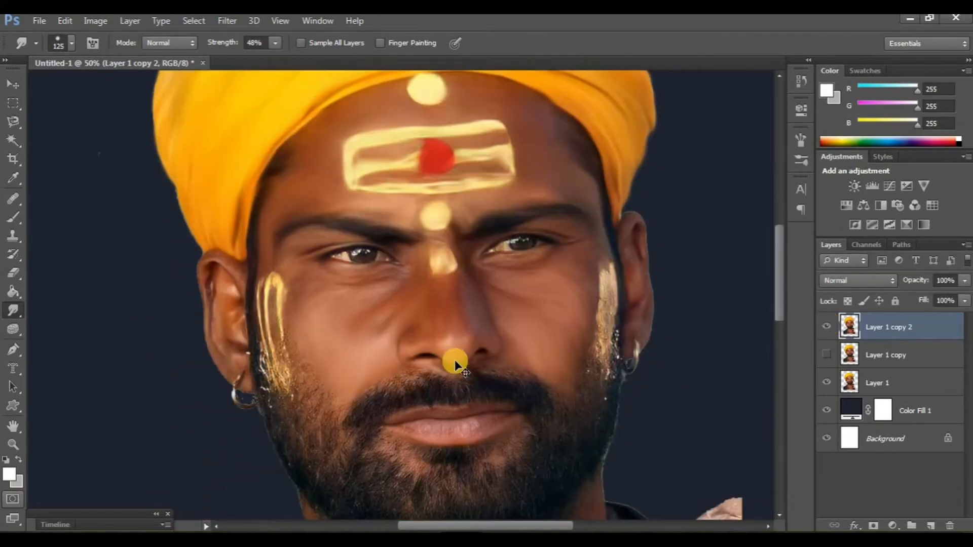
{"action": "key", "text": "ctrl+plus"}
{"action": "key", "text": "ctrl+plus"}
{"action": "scroll", "coordinate": [340, 348], "scroll_direction": "left", "scroll_amount": 3}
{"action": "scroll", "coordinate": [340, 349], "scroll_direction": "left", "scroll_amount": 2}
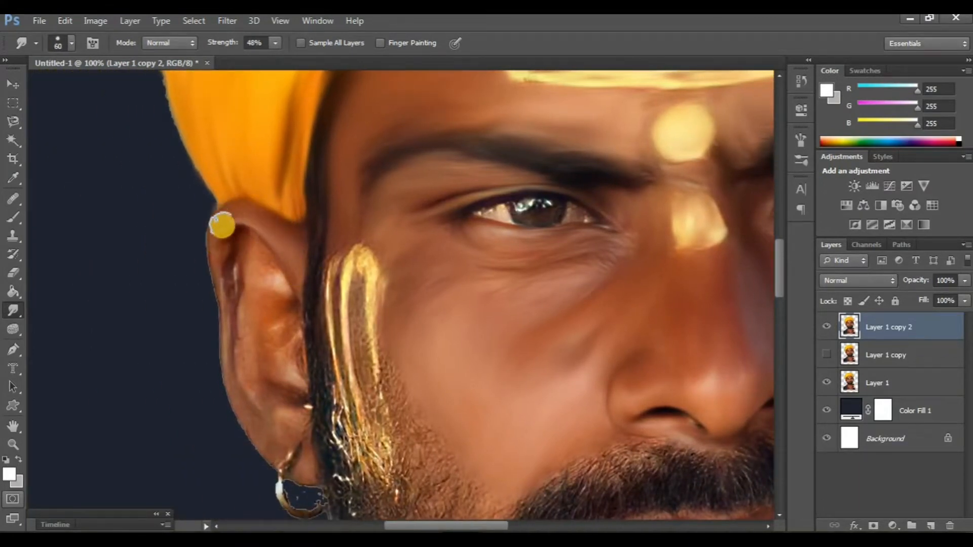
{"action": "left_click_drag", "start_coordinate": [222, 225], "coordinate": [225, 297]}
{"action": "scroll", "coordinate": [243, 363], "scroll_direction": "down", "scroll_amount": 2}
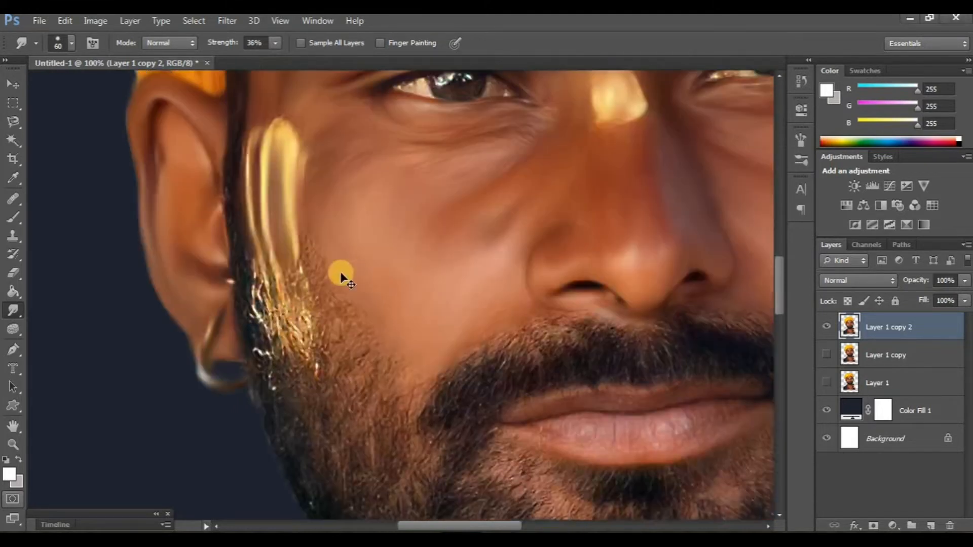
Smudge the lower gold flecks and side beard below the image-left ear along the hair direction, with a 60 px brush raised to 41% strength.
{"action": "scroll", "coordinate": [241, 233], "scroll_direction": "up", "scroll_amount": 2}
{"action": "scroll", "coordinate": [254, 272], "scroll_direction": "left", "scroll_amount": 2}
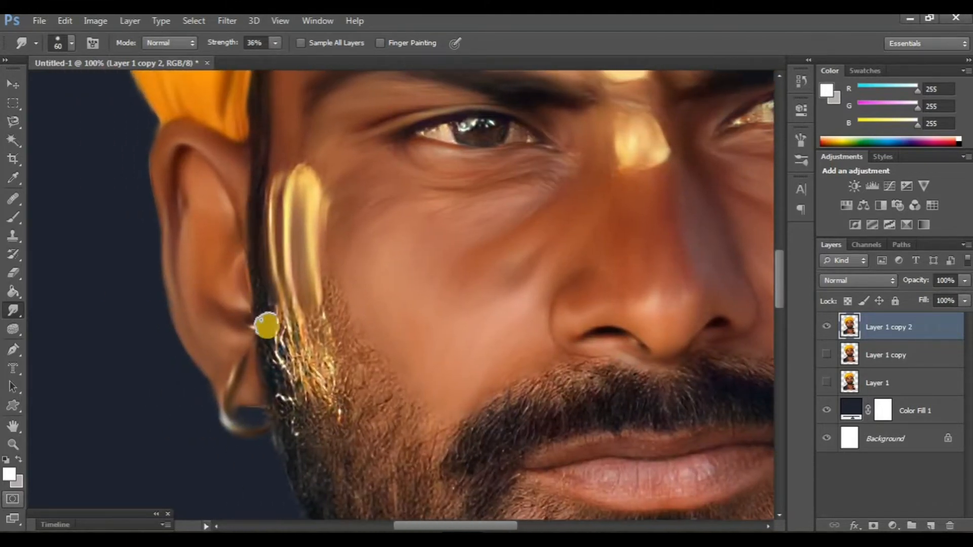
{"action": "scroll", "coordinate": [266, 326], "scroll_direction": "down", "scroll_amount": 2}
{"action": "scroll", "coordinate": [299, 280], "scroll_direction": "left", "scroll_amount": 1}
{"action": "scroll", "coordinate": [333, 235], "scroll_direction": "up", "scroll_amount": 1}
{"action": "scroll", "coordinate": [330, 213], "scroll_direction": "down", "scroll_amount": 5}
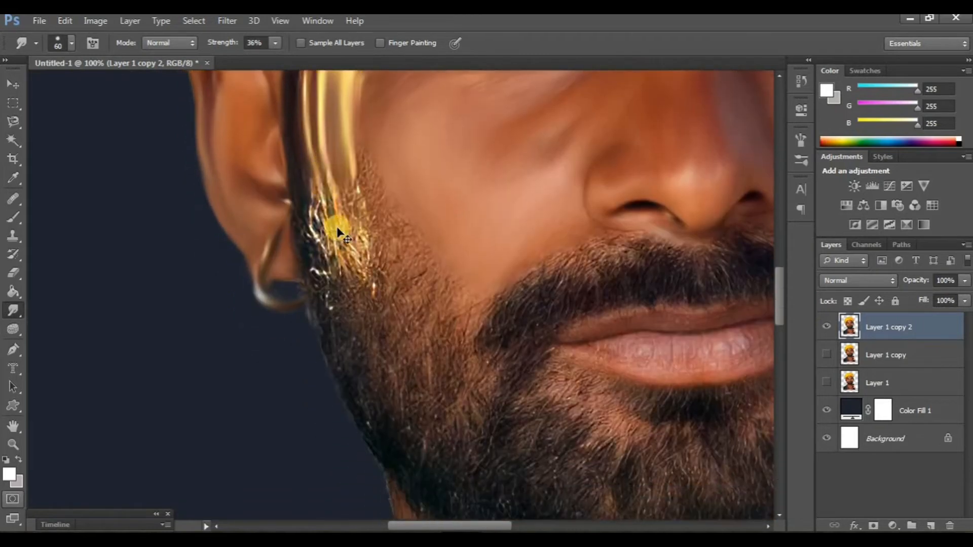
{"action": "scroll", "coordinate": [441, 308], "scroll_direction": "left", "scroll_amount": 3}
{"action": "scroll", "coordinate": [495, 334], "scroll_direction": "down", "scroll_amount": 1}
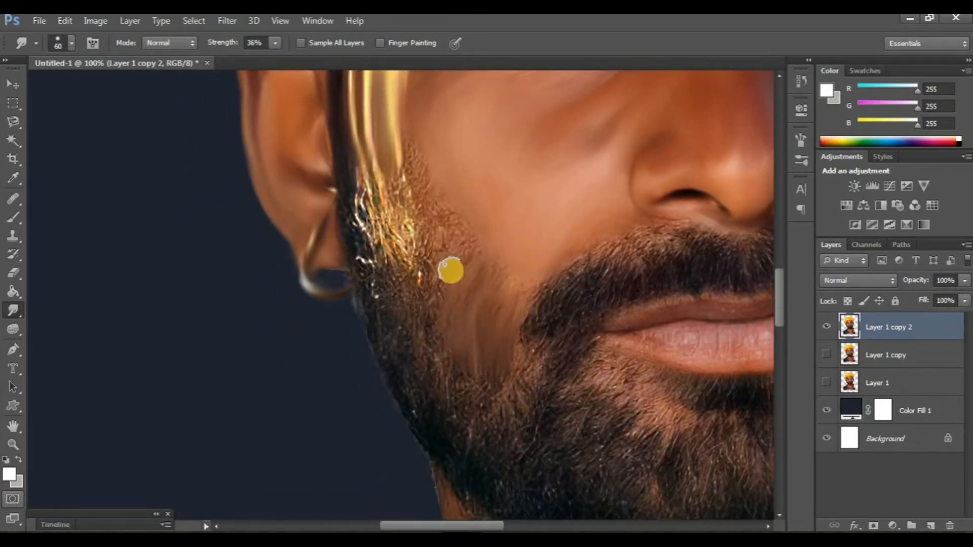
{"action": "mouse_move", "coordinate": [456, 234]}
{"action": "left_mouse_down"}
{"action": "mouse_move", "coordinate": [419, 315]}
{"action": "mouse_move", "coordinate": [446, 238]}
{"action": "mouse_move", "coordinate": [419, 229]}
{"action": "mouse_move", "coordinate": [404, 267]}
{"action": "mouse_move", "coordinate": [418, 211]}
{"action": "mouse_move", "coordinate": [406, 205]}
{"action": "mouse_move", "coordinate": [412, 172]}
{"action": "mouse_move", "coordinate": [393, 246]}
{"action": "mouse_move", "coordinate": [384, 174]}
{"action": "mouse_move", "coordinate": [393, 182]}
{"action": "mouse_move", "coordinate": [400, 162]}
{"action": "mouse_move", "coordinate": [377, 185]}
{"action": "mouse_move", "coordinate": [383, 252]}
{"action": "mouse_move", "coordinate": [377, 170]}
{"action": "mouse_move", "coordinate": [360, 252]}
{"action": "mouse_move", "coordinate": [357, 181]}
{"action": "mouse_move", "coordinate": [348, 209]}
{"action": "mouse_move", "coordinate": [355, 244]}
{"action": "mouse_move", "coordinate": [387, 246]}
{"action": "mouse_move", "coordinate": [387, 272]}
{"action": "mouse_move", "coordinate": [368, 265]}
{"action": "mouse_move", "coordinate": [367, 209]}
{"action": "mouse_move", "coordinate": [358, 254]}
{"action": "mouse_move", "coordinate": [366, 211]}
{"action": "mouse_move", "coordinate": [429, 357]}
{"action": "mouse_move", "coordinate": [417, 334]}
{"action": "left_mouse_up"}
{"action": "scroll", "coordinate": [386, 247], "scroll_direction": "down", "scroll_amount": 1}
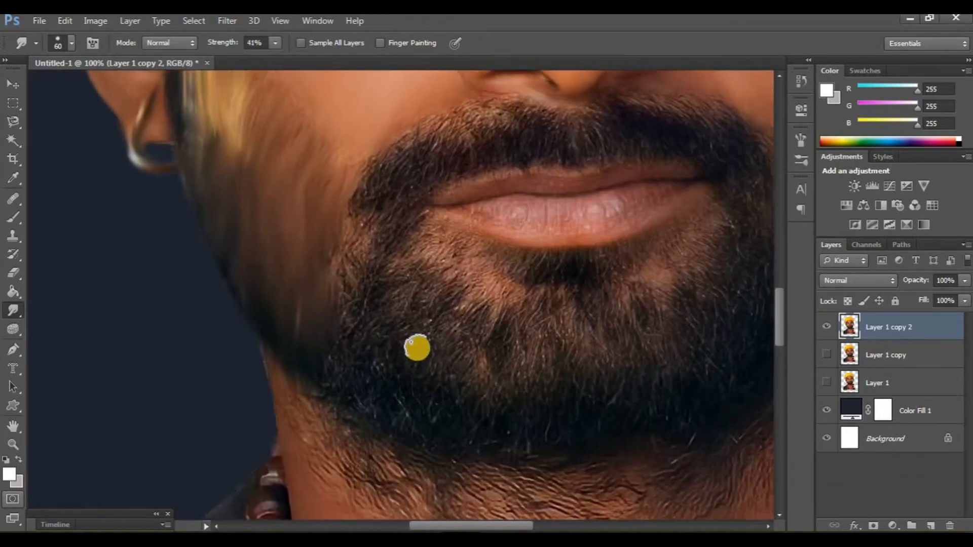
{"action": "scroll", "coordinate": [430, 328], "scroll_direction": "down", "scroll_amount": 1}
{"action": "scroll", "coordinate": [421, 334], "scroll_direction": "right", "scroll_amount": 2}
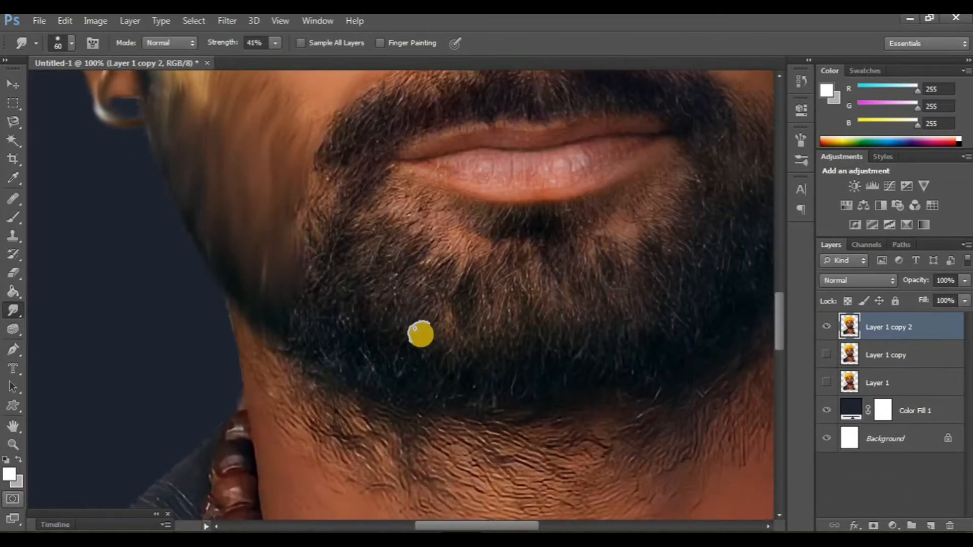
Smudge the chin beard downward into soft strands with a 70 px brush at 41% strength.
{"action": "key", "text": "bracketright"}
{"action": "scroll", "coordinate": [421, 336], "scroll_direction": "up", "scroll_amount": 1}
{"action": "scroll", "coordinate": [449, 361], "scroll_direction": "right", "scroll_amount": 2}
{"action": "mouse_move", "coordinate": [448, 359]}
{"action": "left_mouse_down"}
{"action": "mouse_move", "coordinate": [448, 402]}
{"action": "mouse_move", "coordinate": [431, 349]}
{"action": "mouse_move", "coordinate": [438, 429]}
{"action": "mouse_move", "coordinate": [410, 404]}
{"action": "mouse_move", "coordinate": [394, 345]}
{"action": "mouse_move", "coordinate": [413, 375]}
{"action": "mouse_move", "coordinate": [395, 428]}
{"action": "mouse_move", "coordinate": [393, 327]}
{"action": "mouse_move", "coordinate": [370, 380]}
{"action": "mouse_move", "coordinate": [369, 326]}
{"action": "mouse_move", "coordinate": [361, 411]}
{"action": "mouse_move", "coordinate": [359, 318]}
{"action": "mouse_move", "coordinate": [343, 391]}
{"action": "mouse_move", "coordinate": [357, 284]}
{"action": "mouse_move", "coordinate": [334, 381]}
{"action": "mouse_move", "coordinate": [322, 317]}
{"action": "mouse_move", "coordinate": [335, 290]}
{"action": "mouse_move", "coordinate": [418, 431]}
{"action": "left_mouse_up"}
{"action": "scroll", "coordinate": [494, 374], "scroll_direction": "right", "scroll_amount": 3}
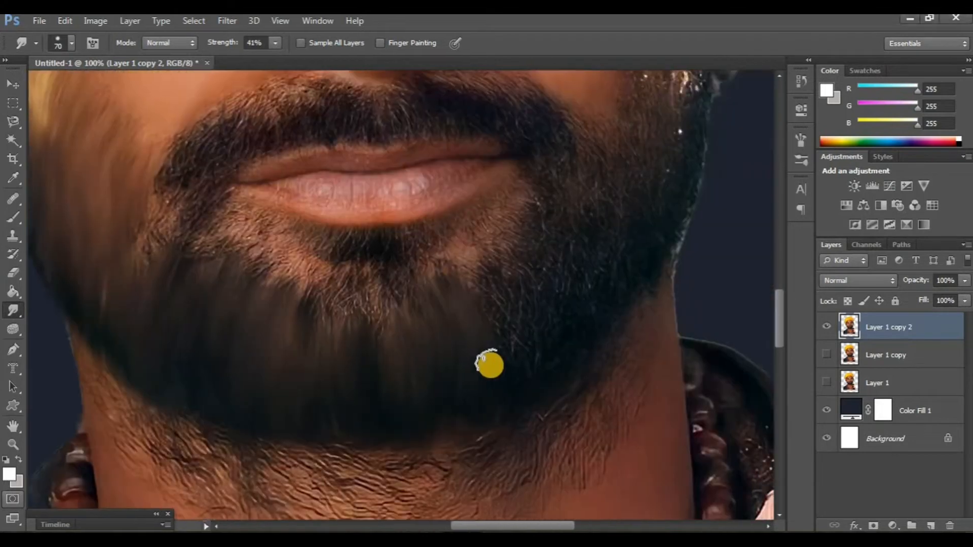
{"action": "mouse_move", "coordinate": [445, 281]}
{"action": "left_mouse_down"}
{"action": "mouse_move", "coordinate": [455, 341]}
{"action": "mouse_move", "coordinate": [508, 347]}
{"action": "mouse_move", "coordinate": [510, 379]}
{"action": "left_mouse_up"}
{"action": "scroll", "coordinate": [473, 343], "scroll_direction": "right", "scroll_amount": 1}
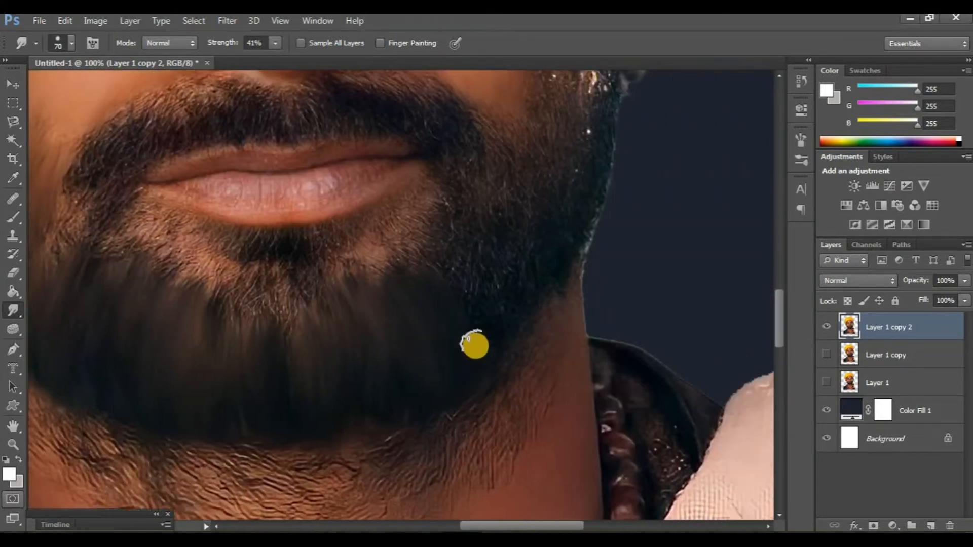
Smudge the beard on the image's right side from the jaw up to the sideburn, keeping the 70 px brush.
{"action": "scroll", "coordinate": [473, 343], "scroll_direction": "up", "scroll_amount": 1}
{"action": "left_click_drag", "start_coordinate": [429, 298], "coordinate": [476, 388]}
{"action": "scroll", "coordinate": [471, 386], "scroll_direction": "right", "scroll_amount": 1}
{"action": "scroll", "coordinate": [428, 347], "scroll_direction": "up", "scroll_amount": 1}
{"action": "mouse_move", "coordinate": [427, 348]}
{"action": "left_mouse_down"}
{"action": "mouse_move", "coordinate": [453, 421]}
{"action": "mouse_move", "coordinate": [396, 316]}
{"action": "mouse_move", "coordinate": [460, 390]}
{"action": "mouse_move", "coordinate": [419, 299]}
{"action": "mouse_move", "coordinate": [476, 393]}
{"action": "mouse_move", "coordinate": [436, 278]}
{"action": "mouse_move", "coordinate": [443, 333]}
{"action": "mouse_move", "coordinate": [421, 286]}
{"action": "mouse_move", "coordinate": [389, 333]}
{"action": "mouse_move", "coordinate": [415, 398]}
{"action": "mouse_move", "coordinate": [355, 298]}
{"action": "mouse_move", "coordinate": [418, 378]}
{"action": "left_mouse_up"}
{"action": "scroll", "coordinate": [440, 324], "scroll_direction": "right", "scroll_amount": 1}
{"action": "scroll", "coordinate": [405, 304], "scroll_direction": "right", "scroll_amount": 1}
{"action": "scroll", "coordinate": [402, 309], "scroll_direction": "up", "scroll_amount": 1}
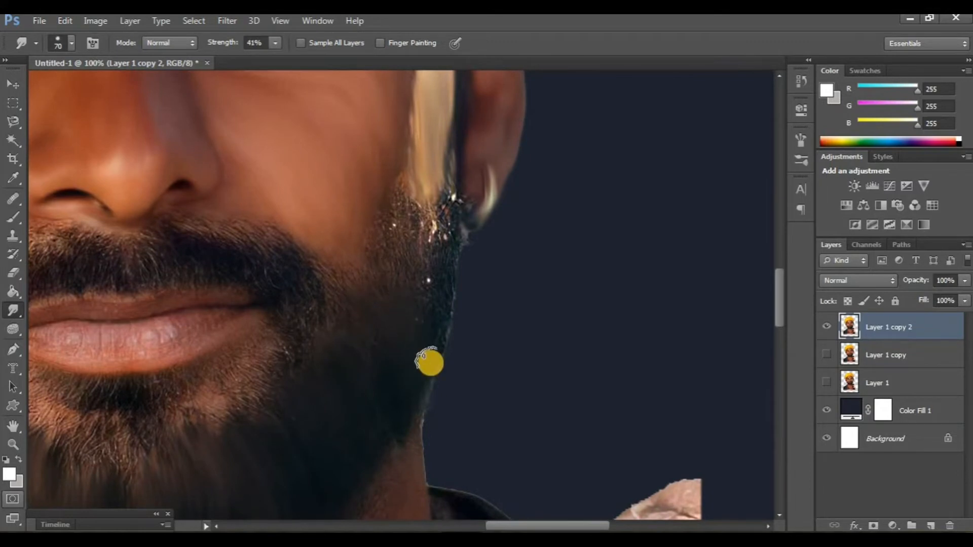
{"action": "scroll", "coordinate": [427, 420], "scroll_direction": "right", "scroll_amount": 1}
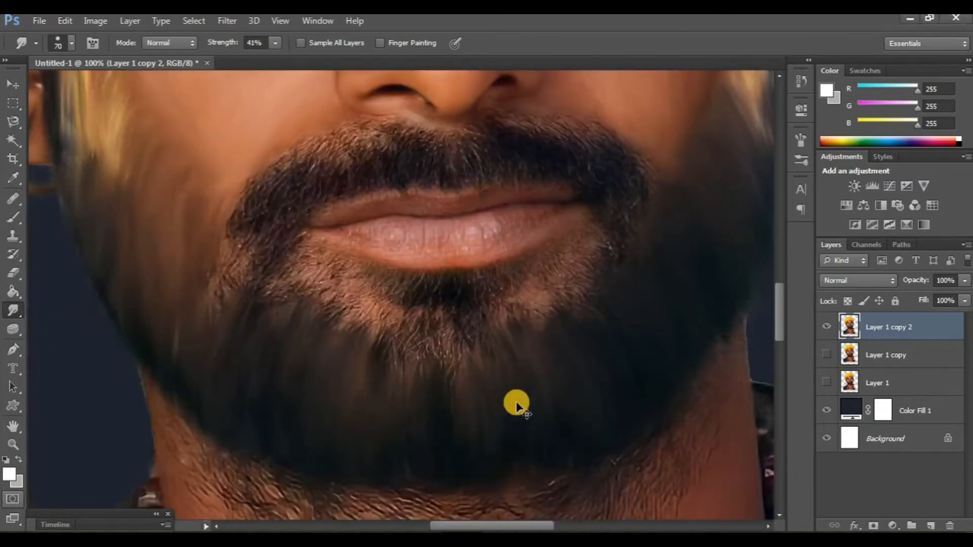
Show Layer 1 and toggle Layer 1 copy 2 to compare the smudged beard with the original.
{"action": "scroll", "coordinate": [516, 403], "scroll_direction": "down", "scroll_amount": 3}
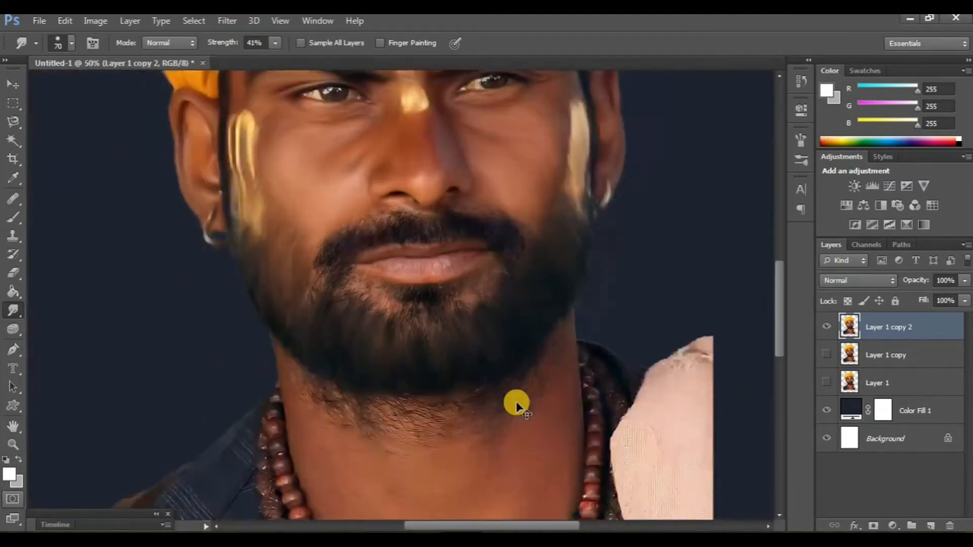
{"action": "left_click", "coordinate": [826, 354]}
{"action": "left_click", "coordinate": [825, 322]}
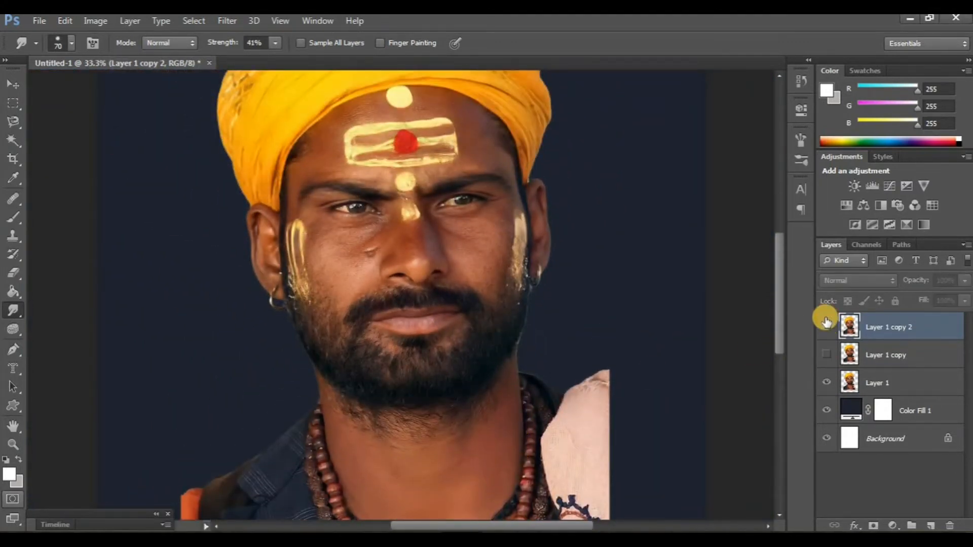
Smudge the remaining stubble below the lower lip and around the mouth corners, reducing the brush from 70 to 60 px.
{"action": "scroll", "coordinate": [442, 417], "scroll_direction": "up", "scroll_amount": 3}
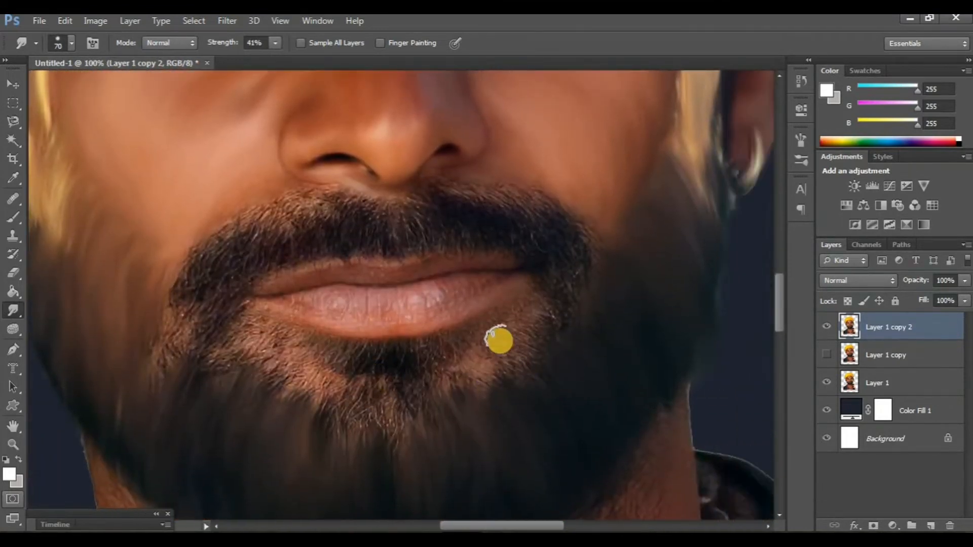
{"action": "left_click_drag", "start_coordinate": [499, 340], "coordinate": [530, 356]}
{"action": "mouse_move", "coordinate": [513, 318]}
{"action": "left_mouse_down"}
{"action": "mouse_move", "coordinate": [535, 343]}
{"action": "mouse_move", "coordinate": [515, 314]}
{"action": "mouse_move", "coordinate": [550, 334]}
{"action": "mouse_move", "coordinate": [528, 334]}
{"action": "mouse_move", "coordinate": [550, 362]}
{"action": "left_mouse_up"}
{"action": "scroll", "coordinate": [550, 363], "scroll_direction": "down", "scroll_amount": 1}
{"action": "scroll", "coordinate": [550, 362], "scroll_direction": "down", "scroll_amount": 1}
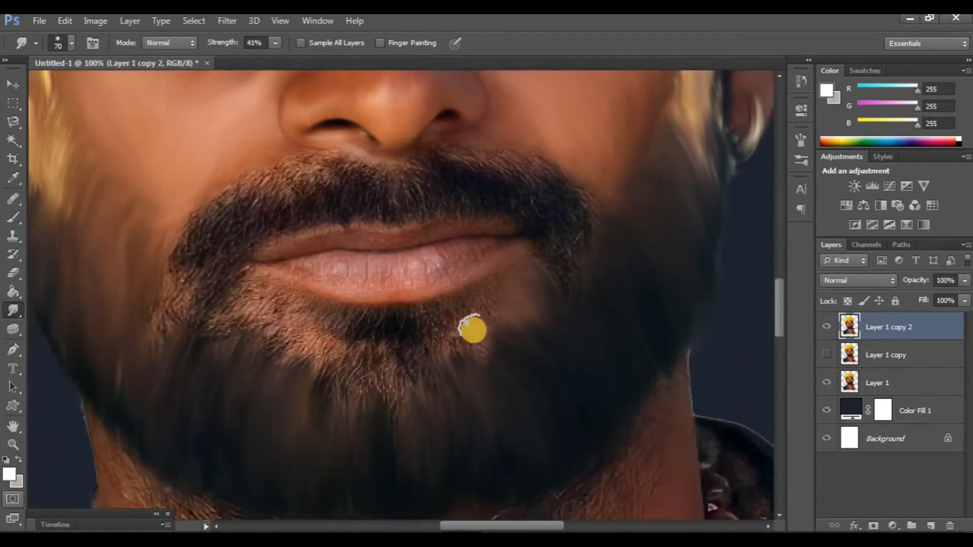
{"action": "scroll", "coordinate": [466, 323], "scroll_direction": "left", "scroll_amount": 1}
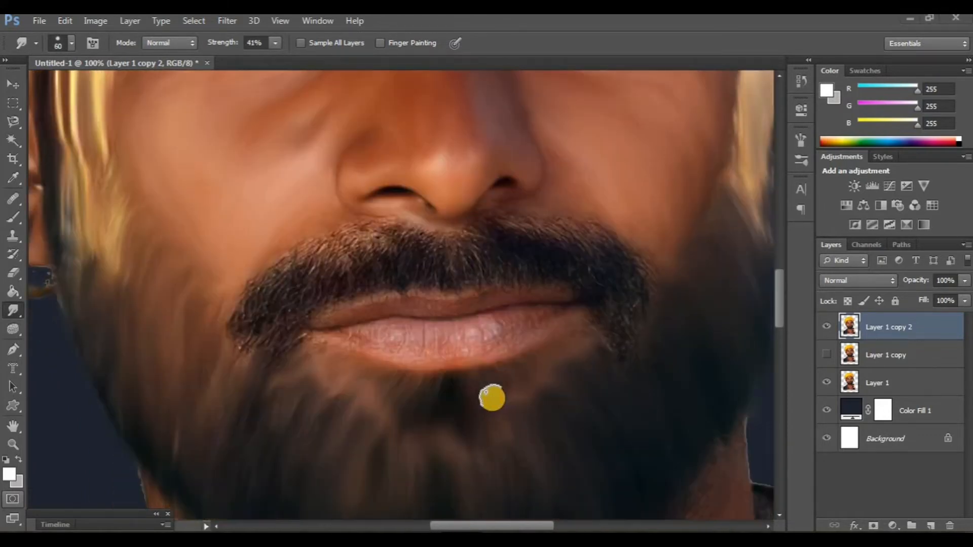
Smudge the whole moustache along its hair direction with a 60 px brush at 41% strength.
{"action": "scroll", "coordinate": [380, 389], "scroll_direction": "up", "scroll_amount": 3}
{"action": "scroll", "coordinate": [380, 388], "scroll_direction": "left", "scroll_amount": 1}
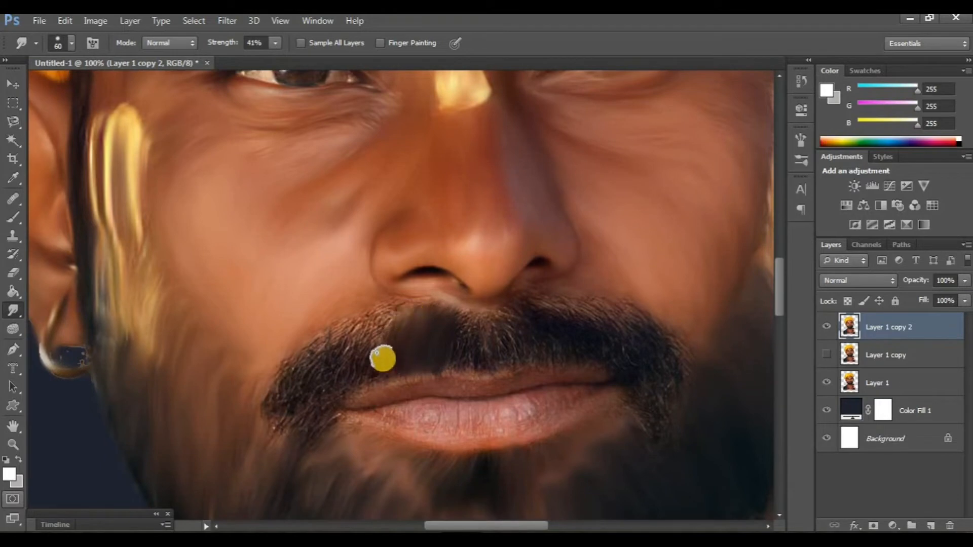
{"action": "left_click_drag", "start_coordinate": [382, 358], "coordinate": [372, 366]}
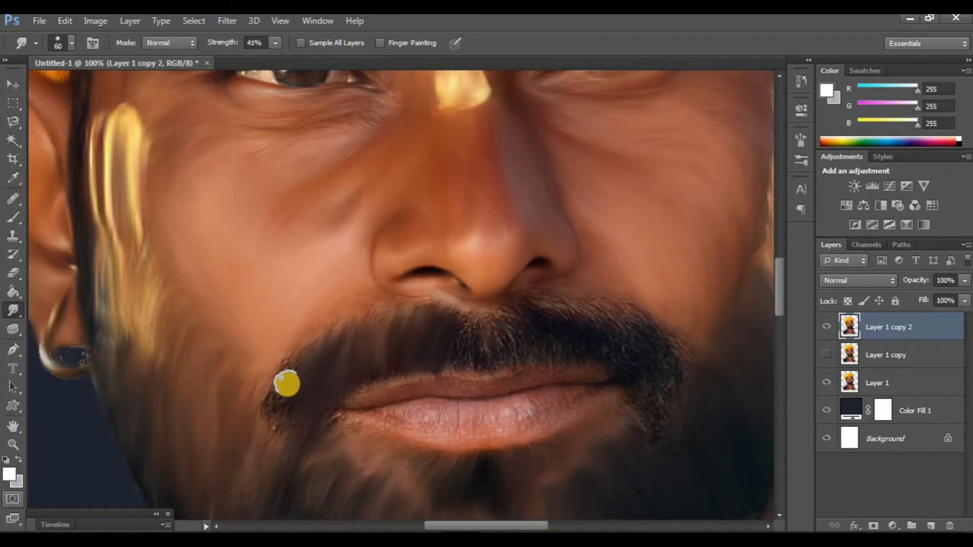
{"action": "left_click_drag", "start_coordinate": [286, 378], "coordinate": [282, 439]}
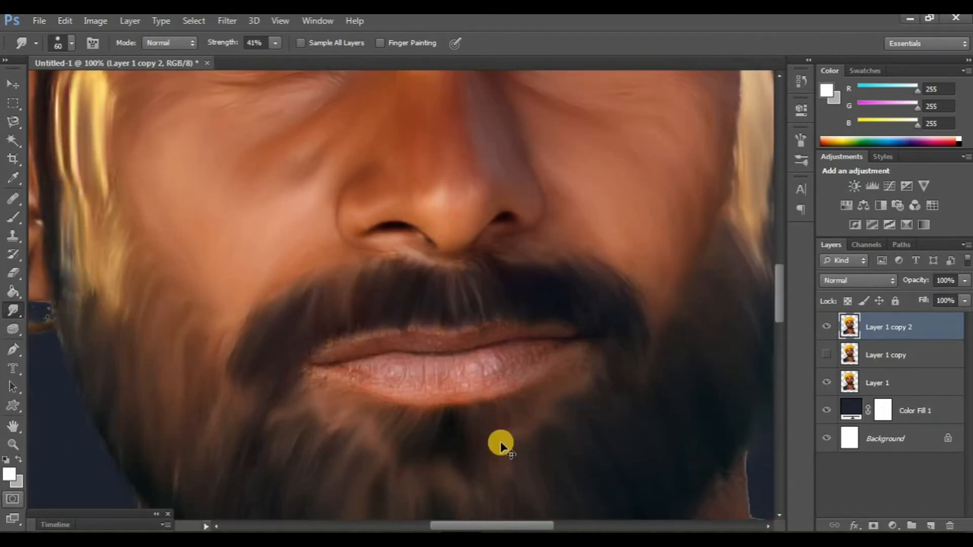
Hide and show Layer 1 copy 2 to compare the smudged moustache and beard with the original face.
{"action": "key", "text": "ctrl+minus"}
{"action": "key", "text": "ctrl+minus"}
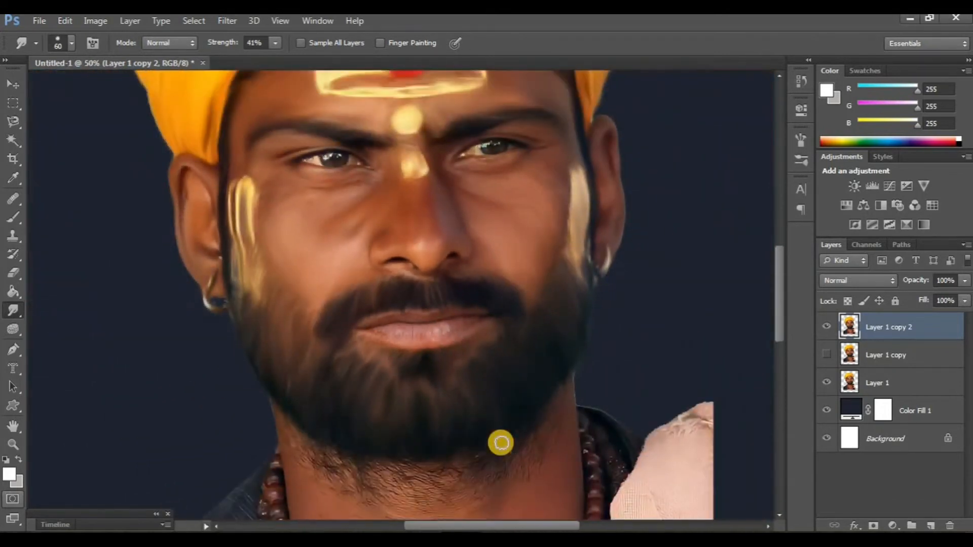
{"action": "left_click", "coordinate": [821, 328]}
{"action": "left_click", "coordinate": [820, 328]}
Smudge the creases out of the lower and upper lips at 41% strength, reducing the brush from 60 to 40 px.
{"action": "key", "text": "ctrl+plus"}
{"action": "key", "text": "ctrl+plus"}
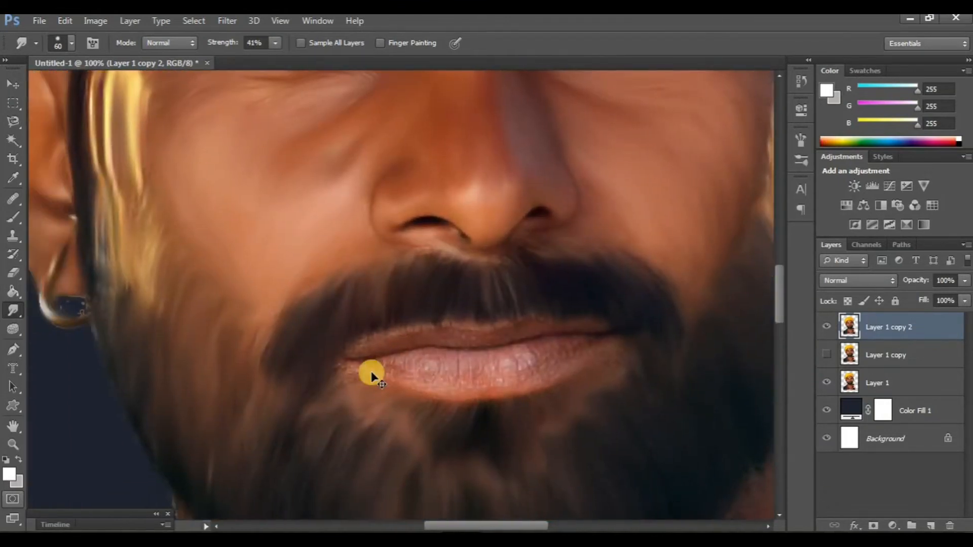
{"action": "key", "text": "ctrl+plus"}
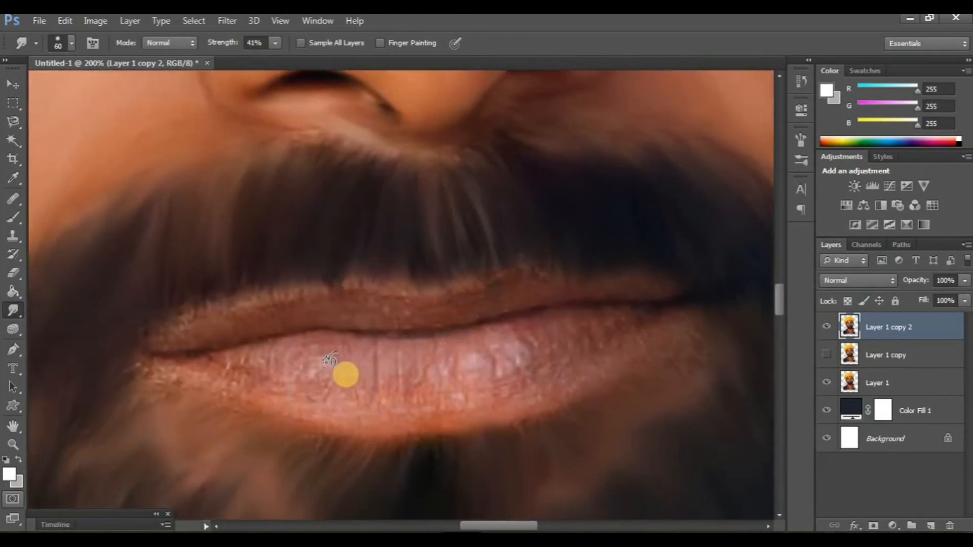
{"action": "mouse_move", "coordinate": [413, 395]}
{"action": "left_mouse_down"}
{"action": "mouse_move", "coordinate": [173, 362]}
{"action": "mouse_move", "coordinate": [366, 360]}
{"action": "mouse_move", "coordinate": [320, 347]}
{"action": "mouse_move", "coordinate": [259, 349]}
{"action": "left_mouse_up"}
{"action": "scroll", "coordinate": [447, 375], "scroll_direction": "right", "scroll_amount": 2}
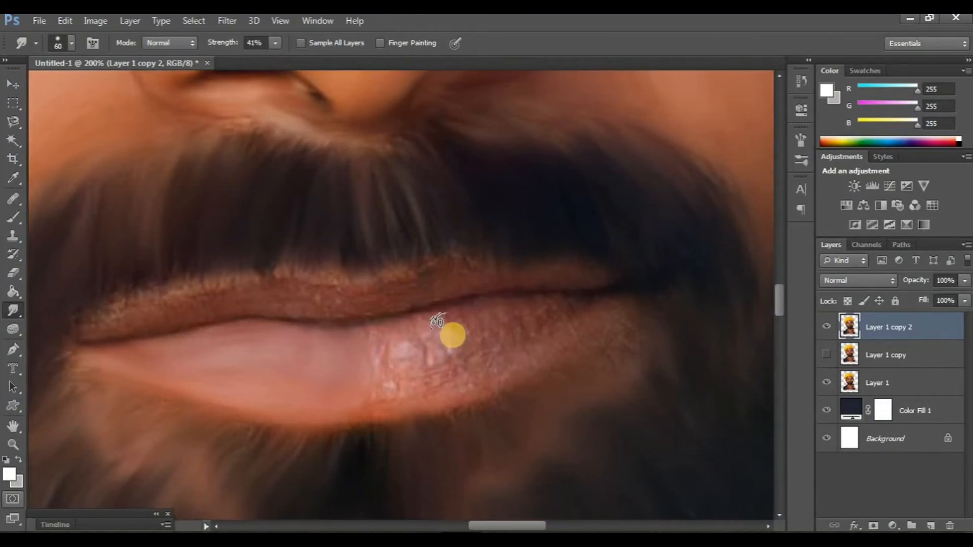
{"action": "mouse_move", "coordinate": [451, 335]}
{"action": "left_mouse_down"}
{"action": "mouse_move", "coordinate": [387, 374]}
{"action": "mouse_move", "coordinate": [415, 391]}
{"action": "mouse_move", "coordinate": [469, 377]}
{"action": "mouse_move", "coordinate": [583, 330]}
{"action": "mouse_move", "coordinate": [596, 315]}
{"action": "mouse_move", "coordinate": [442, 336]}
{"action": "mouse_move", "coordinate": [584, 304]}
{"action": "left_mouse_up"}
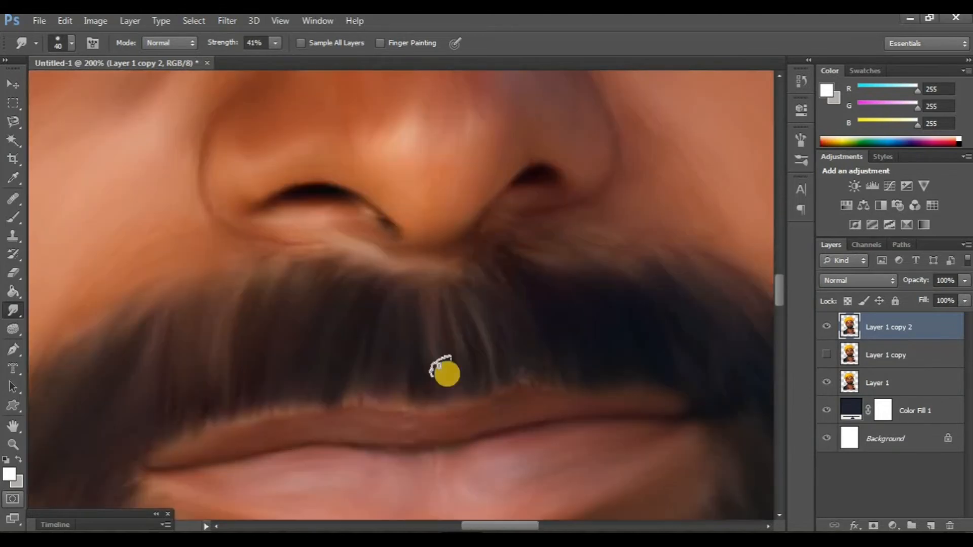
Toggle the visibility of Layer 1 copy 2 to compare the smoothed lips and full face with the original.
{"action": "key", "text": "ctrl+minus"}
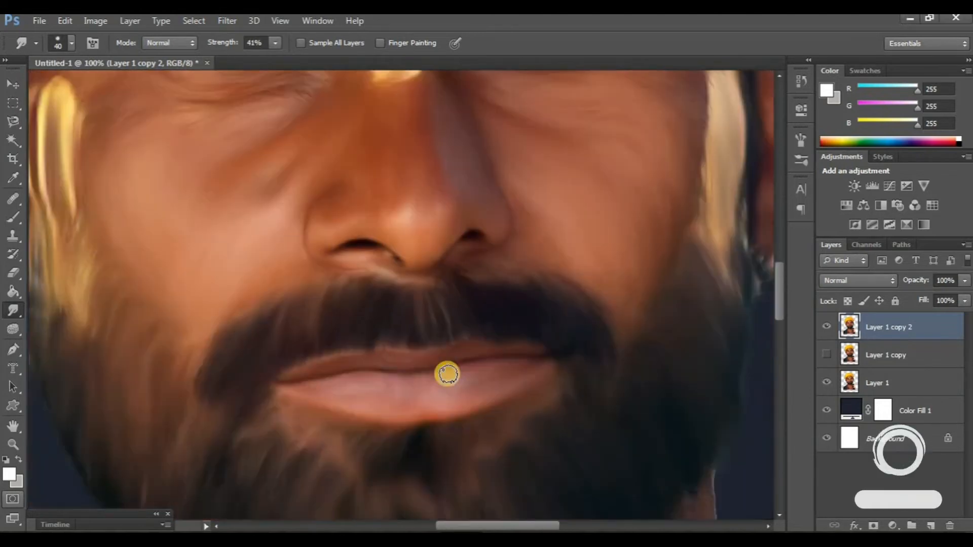
{"action": "scroll", "coordinate": [380, 372], "scroll_direction": "down", "scroll_amount": 2}
{"action": "left_click", "coordinate": [825, 327]}
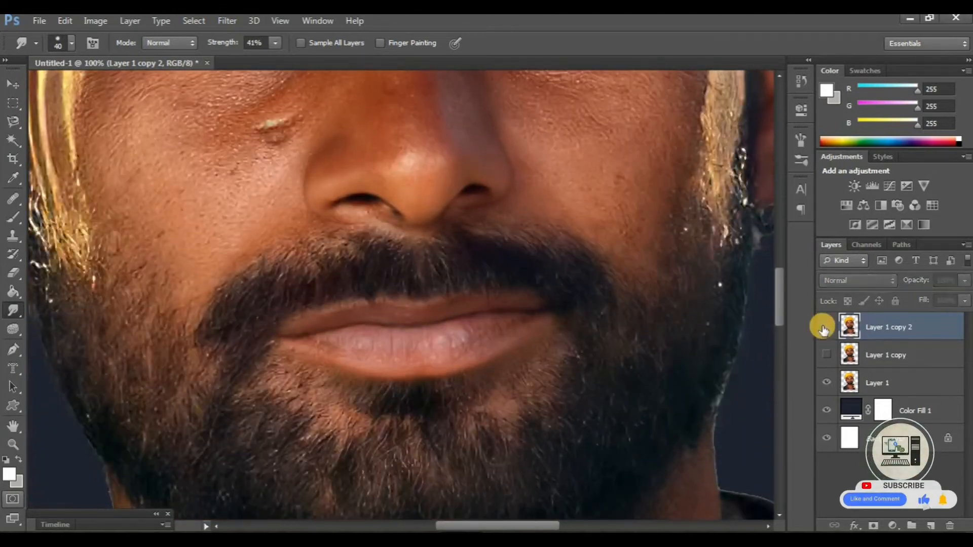
{"action": "left_click", "coordinate": [826, 326]}
{"action": "key", "text": "ctrl+minus"}
{"action": "scroll", "coordinate": [527, 358], "scroll_direction": "up", "scroll_amount": 2}
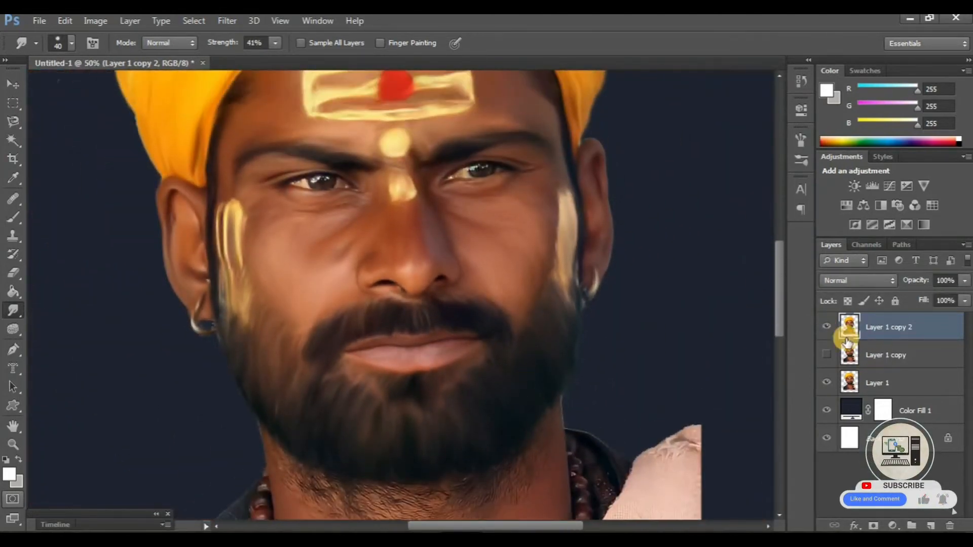
{"action": "left_click", "coordinate": [826, 329]}
{"action": "scroll", "coordinate": [420, 328], "scroll_direction": "down", "scroll_amount": 2}
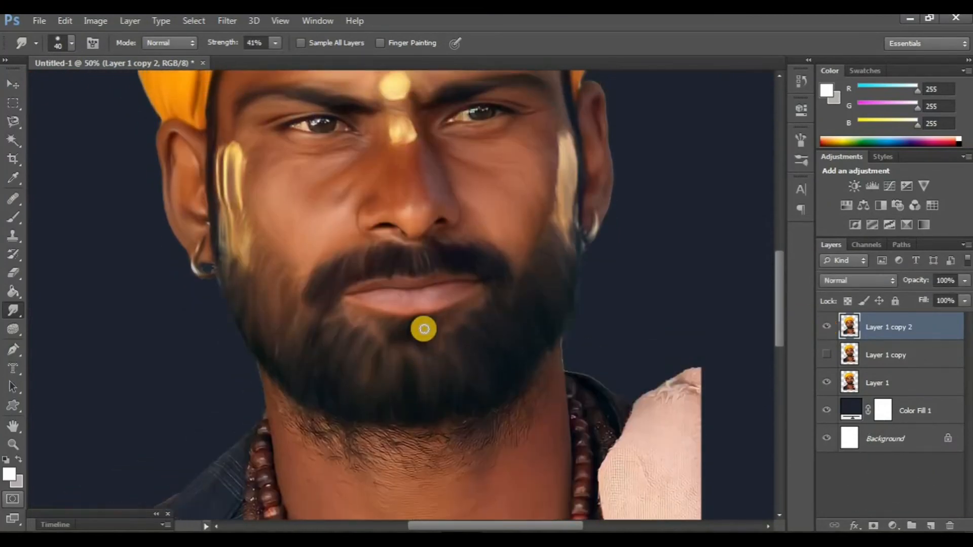
Smudge the stubble and skin creases on the neck below the beard until smooth, using an 80 to 90 px brush at 41% strength.
{"action": "scroll", "coordinate": [419, 324], "scroll_direction": "up", "scroll_amount": 5}
{"action": "scroll", "coordinate": [418, 323], "scroll_direction": "down", "scroll_amount": 4}
{"action": "scroll", "coordinate": [418, 323], "scroll_direction": "down", "scroll_amount": 3}
{"action": "scroll", "coordinate": [418, 323], "scroll_direction": "up", "scroll_amount": 1}
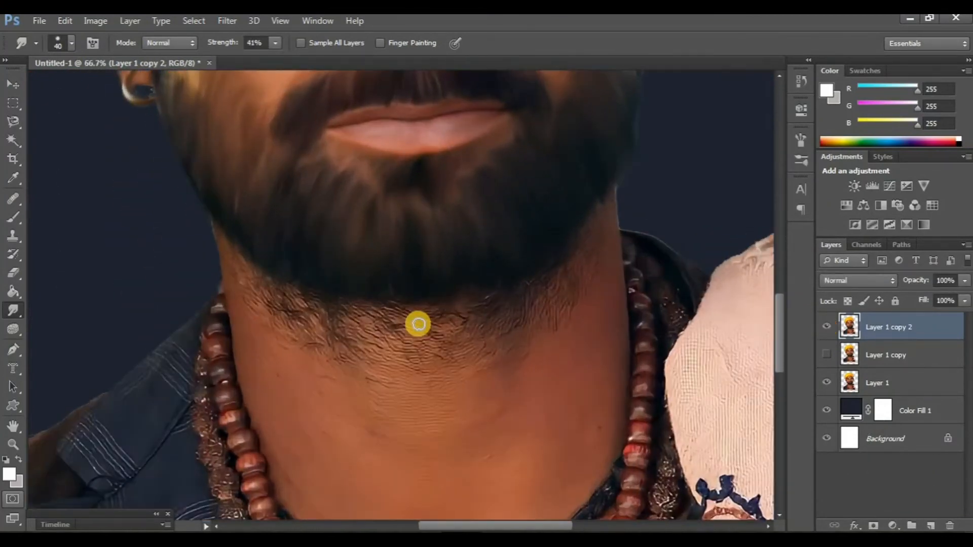
{"action": "scroll", "coordinate": [418, 323], "scroll_direction": "down", "scroll_amount": 1}
{"action": "scroll", "coordinate": [418, 323], "scroll_direction": "up", "scroll_amount": 1}
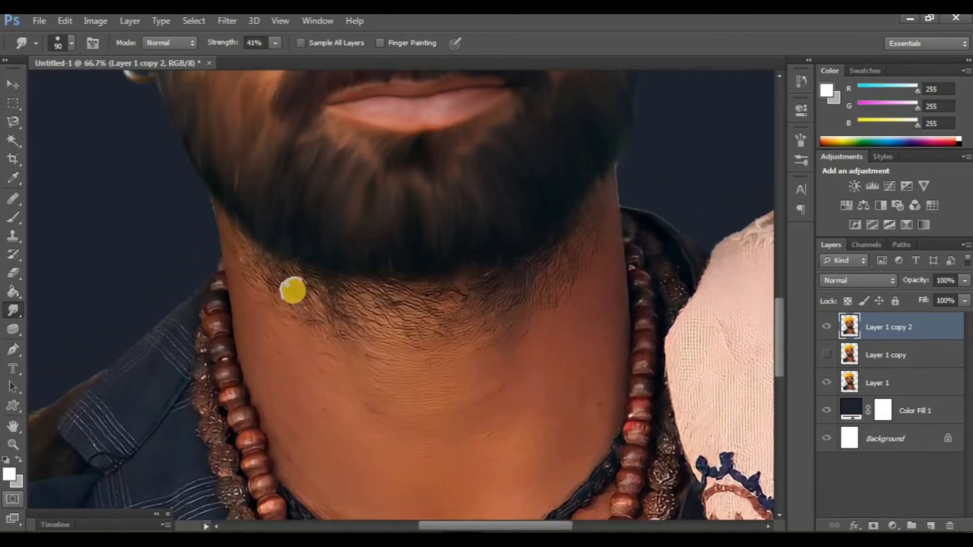
{"action": "key", "text": "bracketright"}
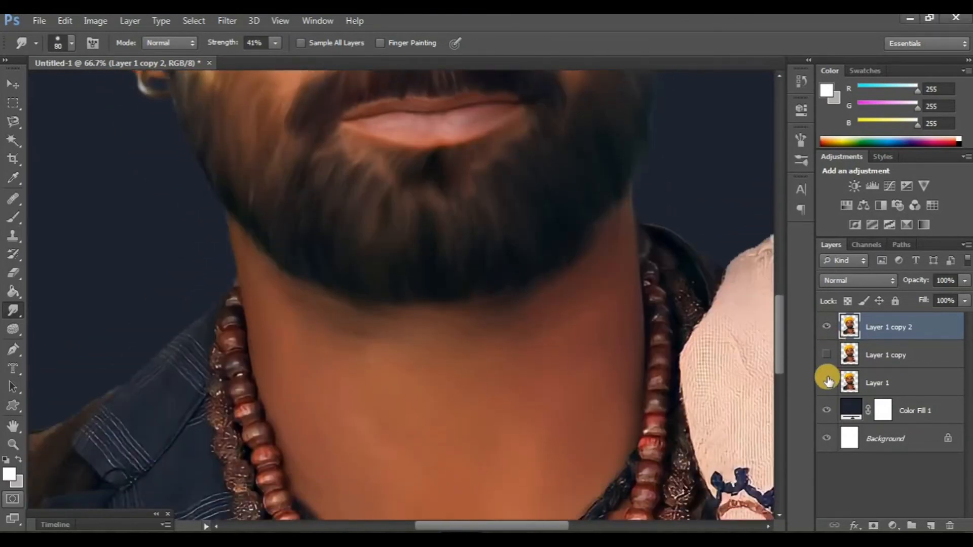
Hide and show Layer 1 copy 2 to compare the smoothed neck with the original skin.
{"action": "left_click", "coordinate": [819, 329]}
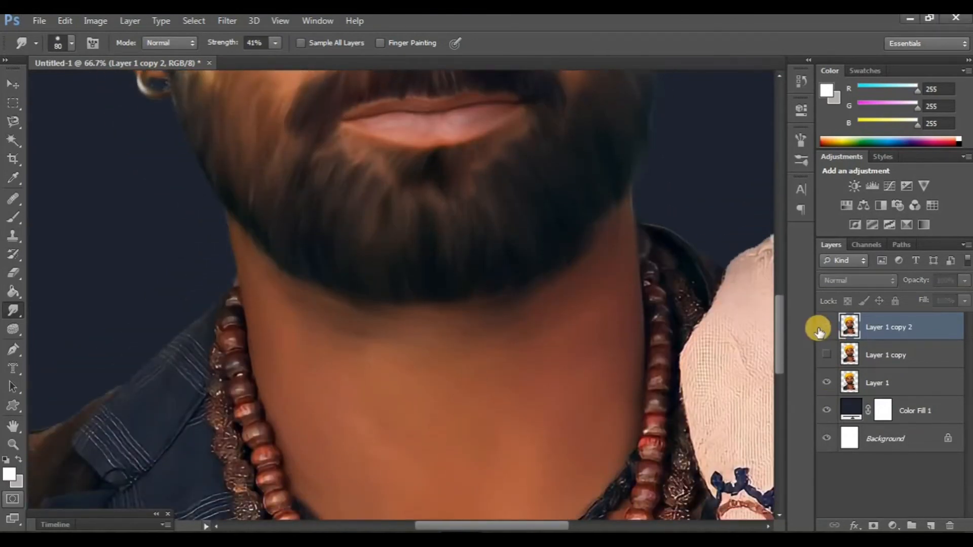
{"action": "left_click", "coordinate": [818, 328]}
{"action": "scroll", "coordinate": [351, 369], "scroll_direction": "down", "scroll_amount": 3}
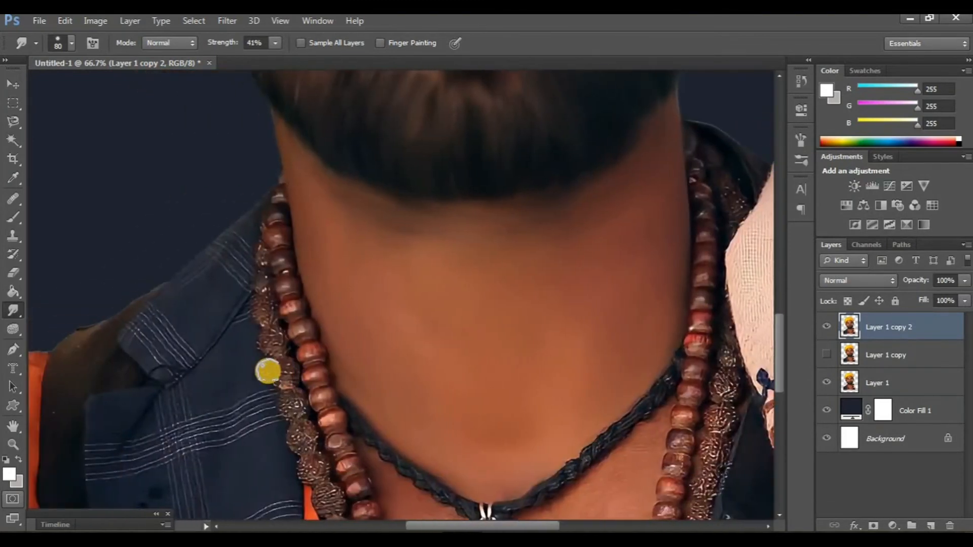
Duplicate Layer 1 copy 2 as a new working layer and hide the layer it was copied from.
{"action": "key", "text": "ctrl+minus"}
{"action": "key", "text": "ctrl+minus"}
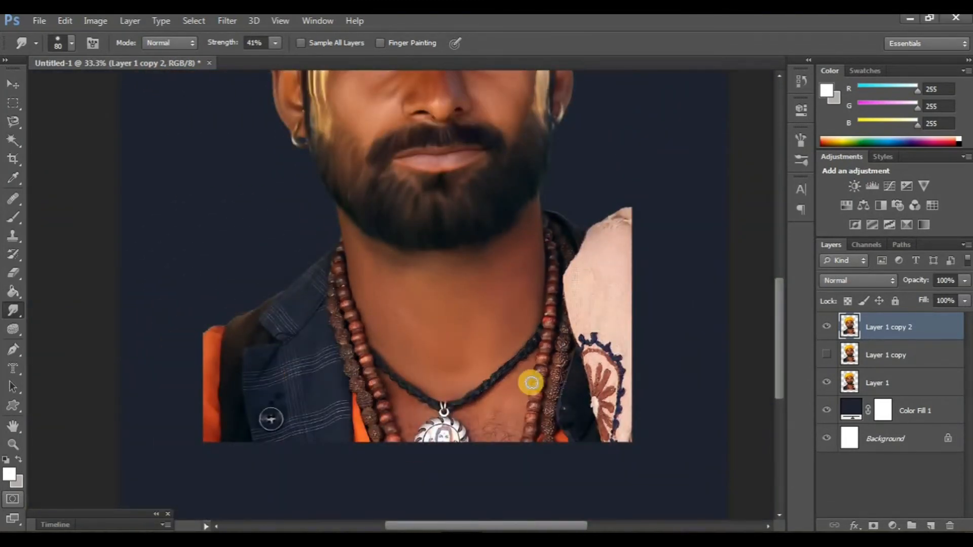
{"action": "key", "text": "ctrl+j"}
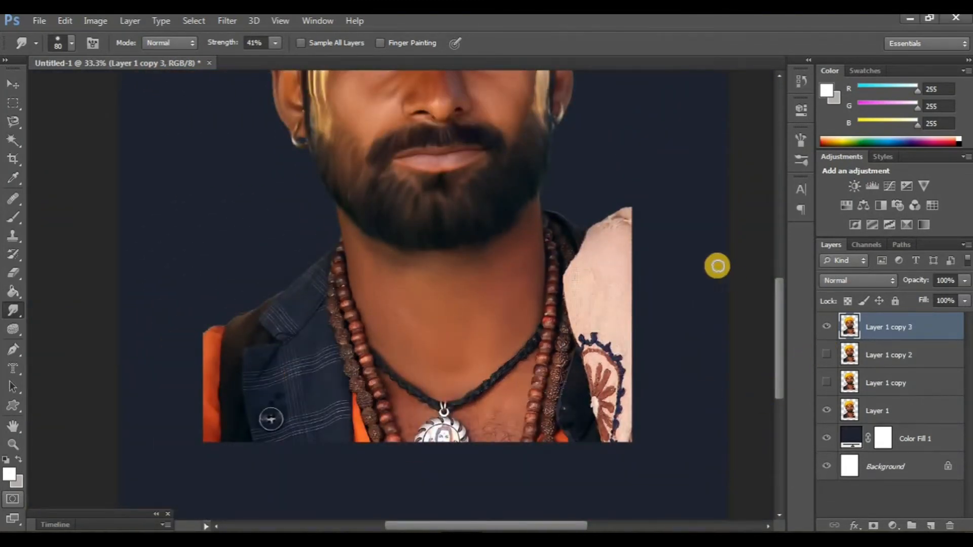
{"action": "key", "text": "m"}
{"action": "left_click_drag", "start_coordinate": [583, 205], "coordinate": [666, 234]}
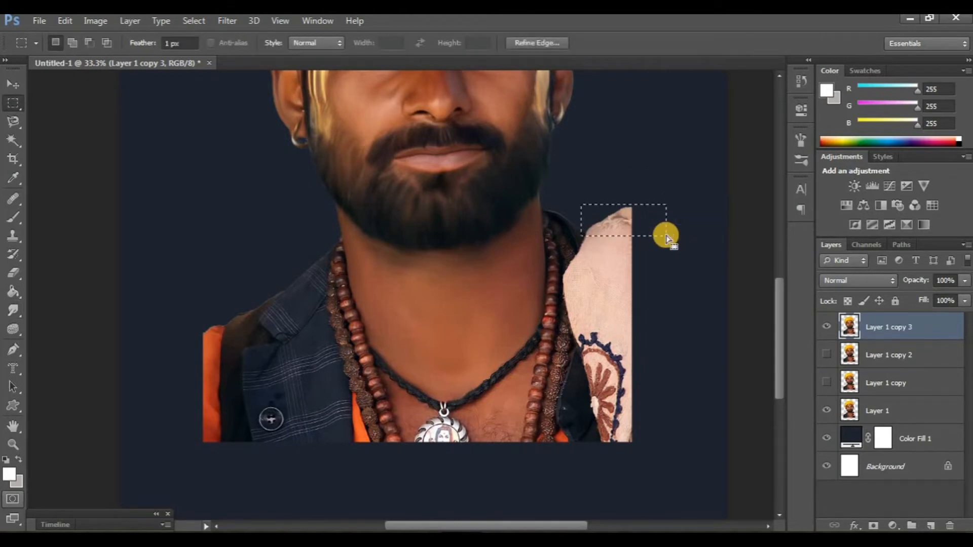
{"action": "key", "text": "ctrl+d"}
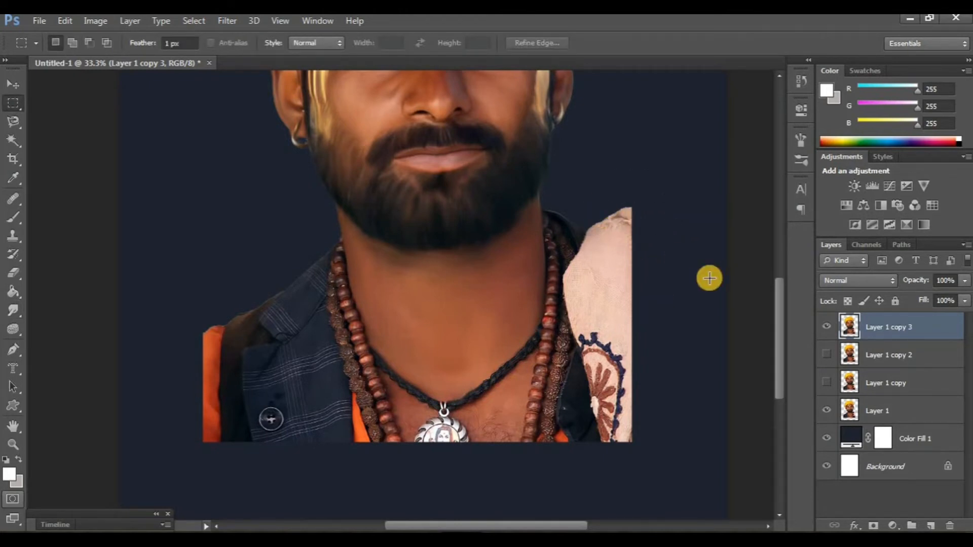
Hide Layer 1 and smudge the bead necklaces, cord and pendant on Layer 1 copy 3 with an 80 to 100 px brush at 41% strength.
{"action": "left_click", "coordinate": [831, 410]}
{"action": "scroll", "coordinate": [512, 341], "scroll_direction": "up", "scroll_amount": 3}
{"action": "scroll", "coordinate": [434, 348], "scroll_direction": "down", "scroll_amount": 1}
{"action": "left_click", "coordinate": [13, 310]}
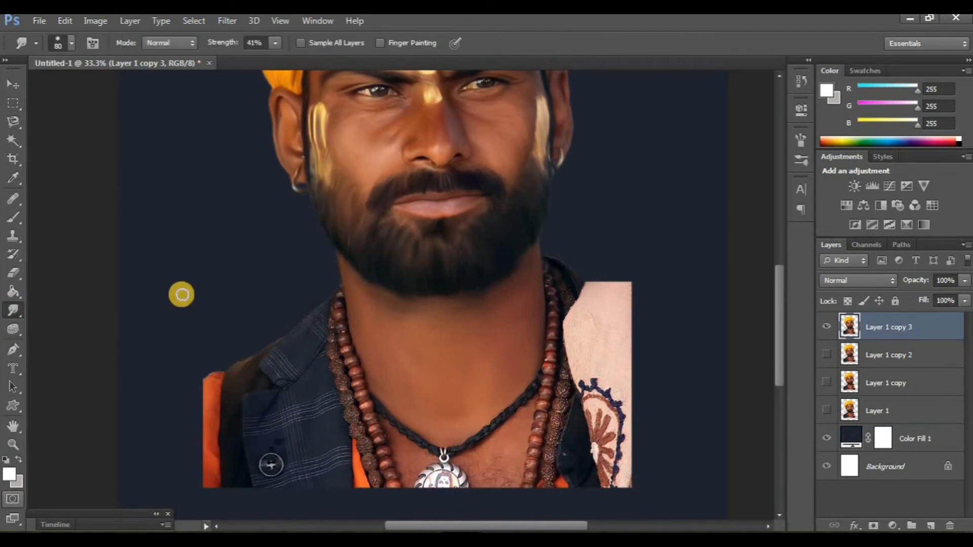
{"action": "scroll", "coordinate": [316, 299], "scroll_direction": "up", "scroll_amount": 2}
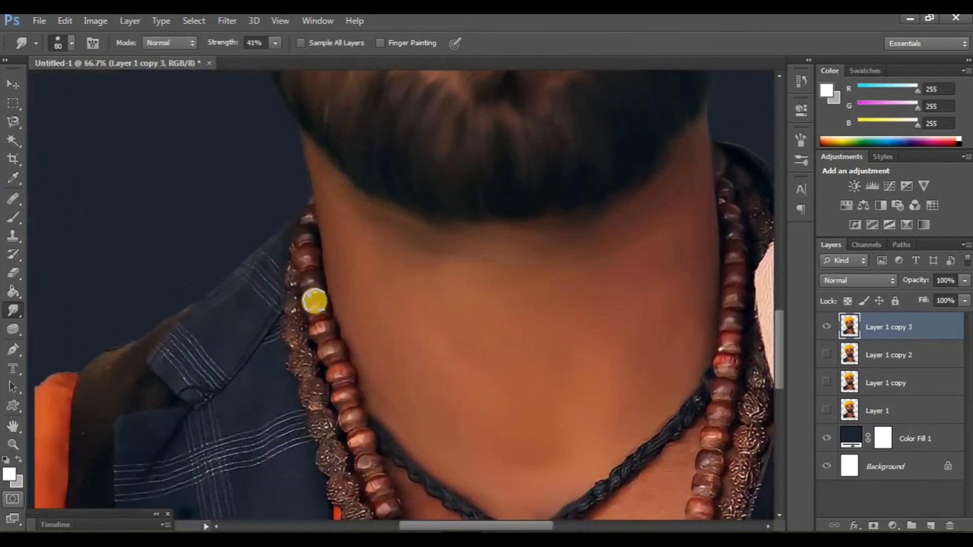
{"action": "mouse_move", "coordinate": [307, 217]}
{"action": "left_mouse_down"}
{"action": "mouse_move", "coordinate": [314, 323]}
{"action": "mouse_move", "coordinate": [294, 210]}
{"action": "left_mouse_up"}
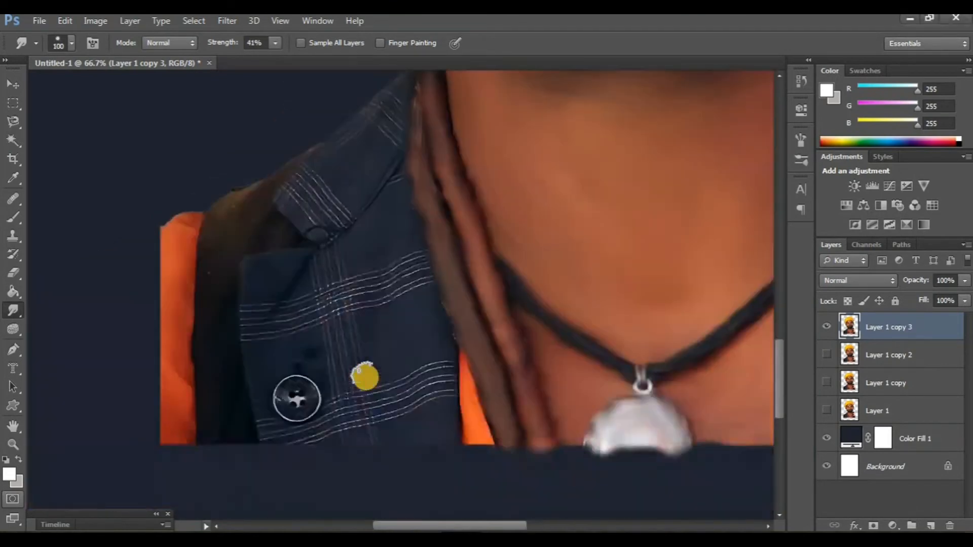
Smudge the plaid lines out of the vest collar beside the necklace using the 100 px brush at 41% strength.
{"action": "scroll", "coordinate": [326, 324], "scroll_direction": "up", "scroll_amount": 4}
{"action": "scroll", "coordinate": [326, 323], "scroll_direction": "right", "scroll_amount": 1}
{"action": "left_click_drag", "start_coordinate": [286, 347], "coordinate": [263, 333]}
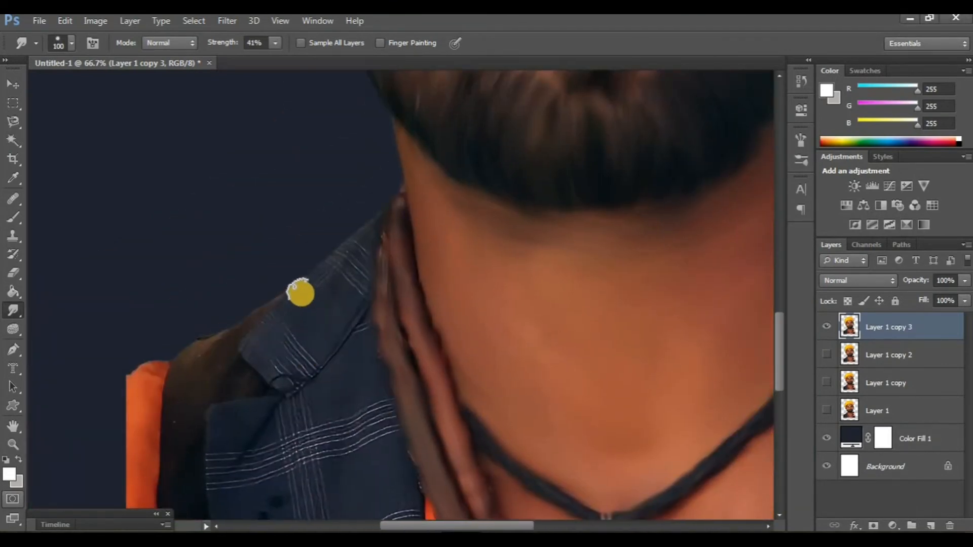
{"action": "mouse_move", "coordinate": [358, 257]}
{"action": "left_mouse_down"}
{"action": "mouse_move", "coordinate": [349, 295]}
{"action": "mouse_move", "coordinate": [308, 362]}
{"action": "mouse_move", "coordinate": [334, 295]}
{"action": "mouse_move", "coordinate": [298, 369]}
{"action": "mouse_move", "coordinate": [273, 362]}
{"action": "mouse_move", "coordinate": [287, 382]}
{"action": "mouse_move", "coordinate": [305, 307]}
{"action": "left_mouse_up"}
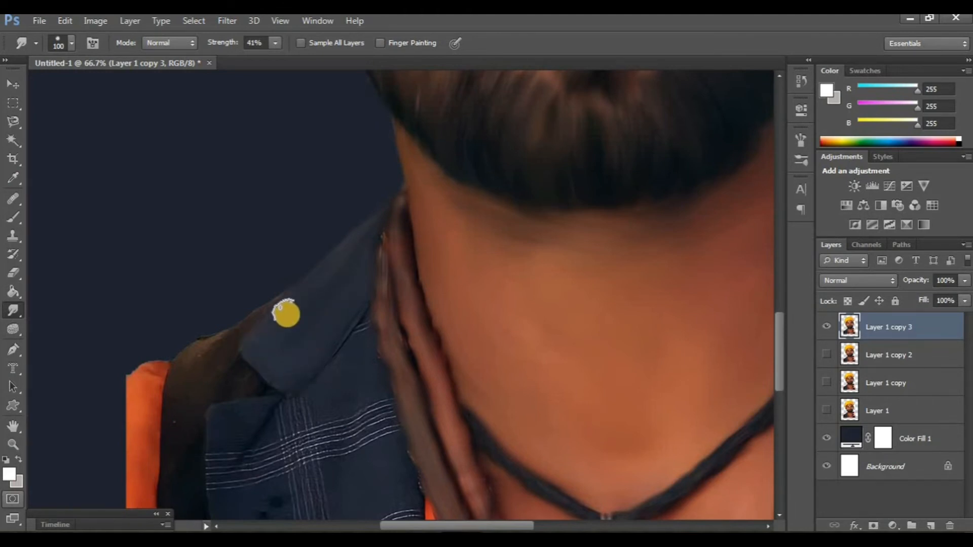
Smudge the brown shoulder fabric and the folds of the orange sleeve smooth with the 100 px brush.
{"action": "scroll", "coordinate": [299, 314], "scroll_direction": "left", "scroll_amount": 2}
{"action": "scroll", "coordinate": [296, 312], "scroll_direction": "down", "scroll_amount": 3}
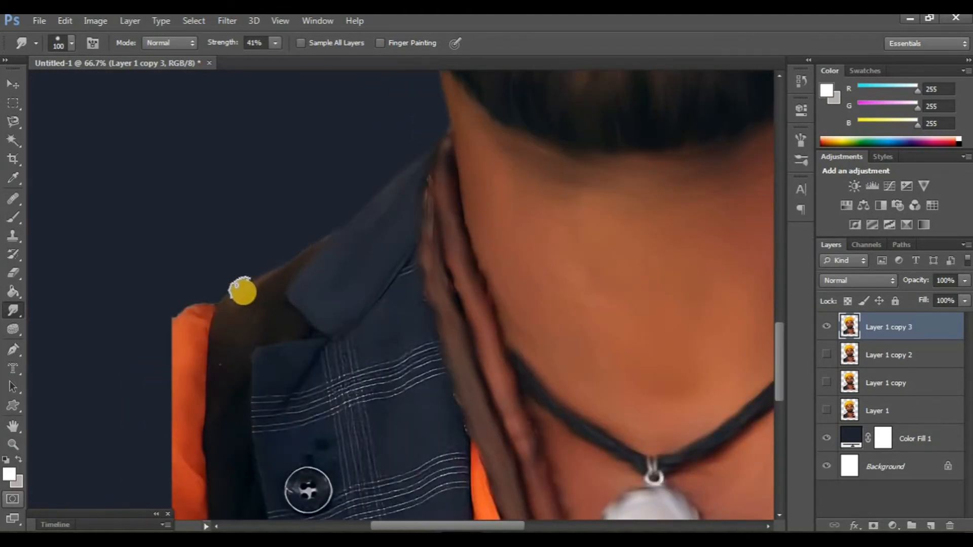
{"action": "scroll", "coordinate": [416, 344], "scroll_direction": "left", "scroll_amount": 3}
{"action": "scroll", "coordinate": [355, 288], "scroll_direction": "down", "scroll_amount": 3}
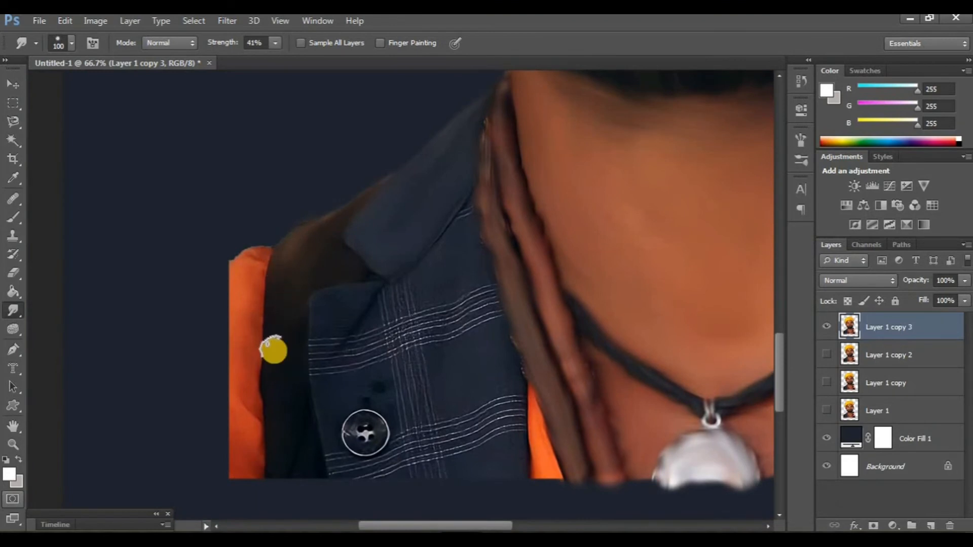
{"action": "mouse_move", "coordinate": [273, 350]}
{"action": "left_mouse_down"}
{"action": "mouse_move", "coordinate": [280, 264]}
{"action": "mouse_move", "coordinate": [241, 364]}
{"action": "left_mouse_up"}
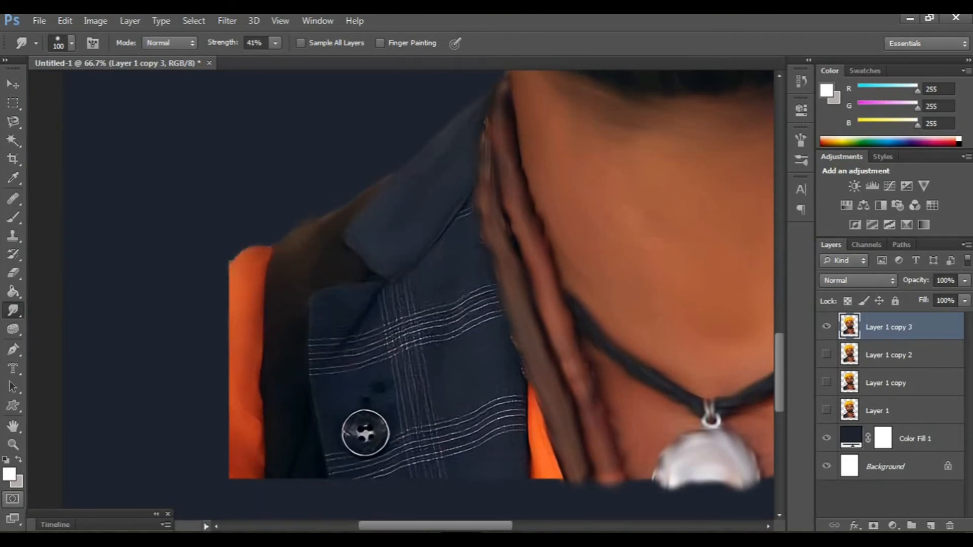
Enlarge the smudge brush to 150 px and smooth the vest front's plaid and button, along with the pink cloth on the opposite shoulder.
{"action": "key", "text": "bracketright"}
{"action": "key", "text": "bracketright"}
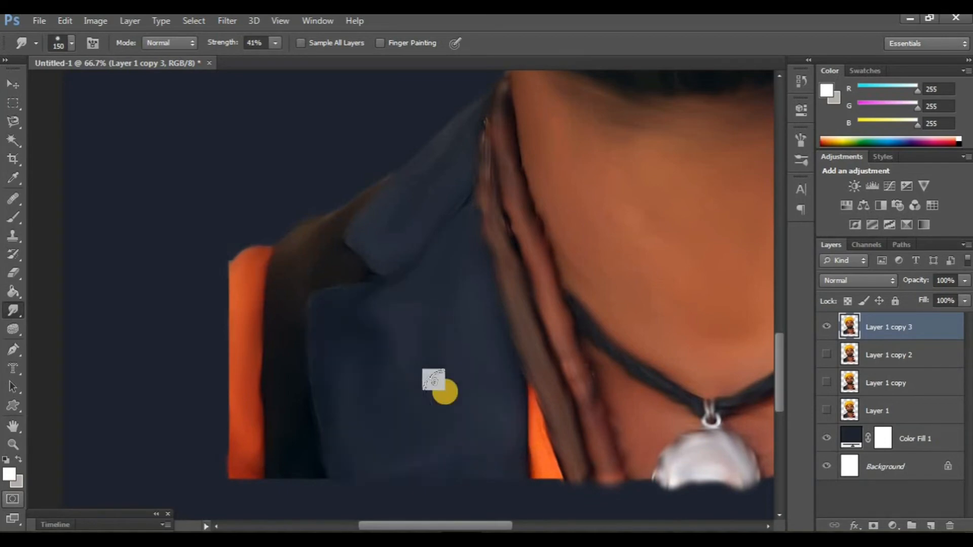
{"action": "left_click_drag", "start_coordinate": [768, 350], "coordinate": [573, 341]}
{"action": "left_click_drag", "start_coordinate": [524, 167], "coordinate": [471, 306]}
{"action": "left_click_drag", "start_coordinate": [438, 486], "coordinate": [439, 367]}
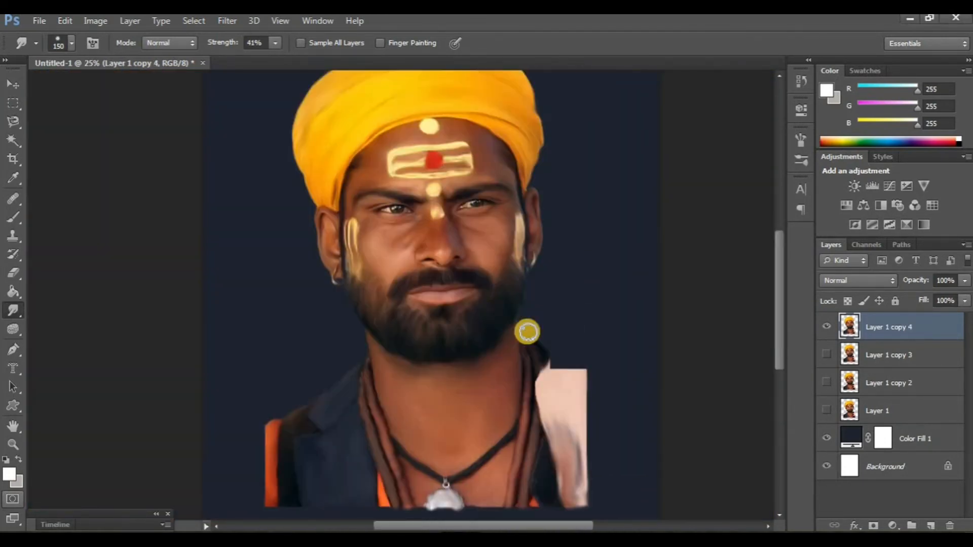
Compare the smudged clothing and necklaces on Layer 1 copy 4 with the original by toggling the visibility of both layers.
{"action": "scroll", "coordinate": [527, 331], "scroll_direction": "down", "scroll_amount": 1}
{"action": "scroll", "coordinate": [528, 332], "scroll_direction": "up", "scroll_amount": 1}
{"action": "key", "text": "ctrl+minus"}
{"action": "key", "text": "ctrl+plus"}
{"action": "key", "text": "ctrl+plus"}
{"action": "scroll", "coordinate": [510, 334], "scroll_direction": "down", "scroll_amount": 2}
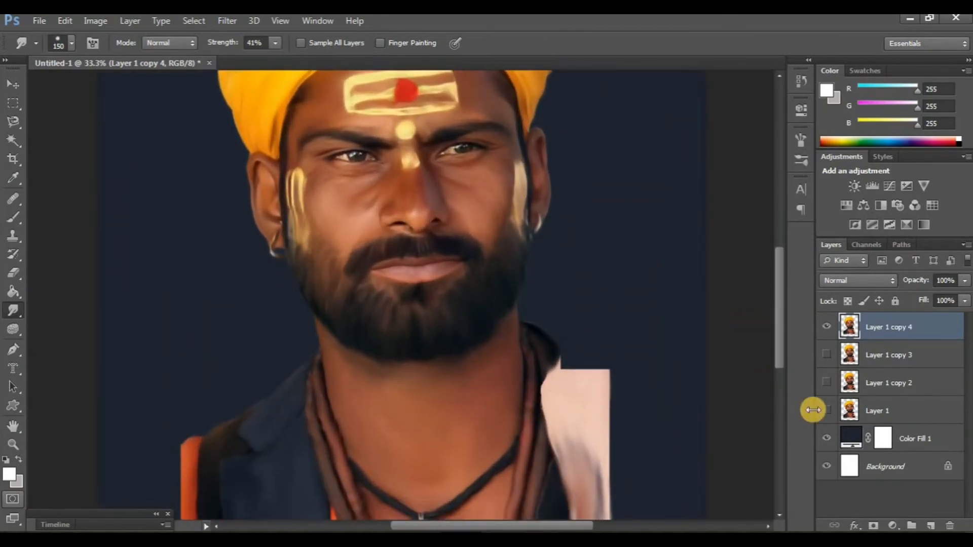
{"action": "left_click", "coordinate": [825, 409]}
{"action": "left_click", "coordinate": [825, 334]}
{"action": "left_click", "coordinate": [825, 334]}
{"action": "left_click", "coordinate": [824, 334]}
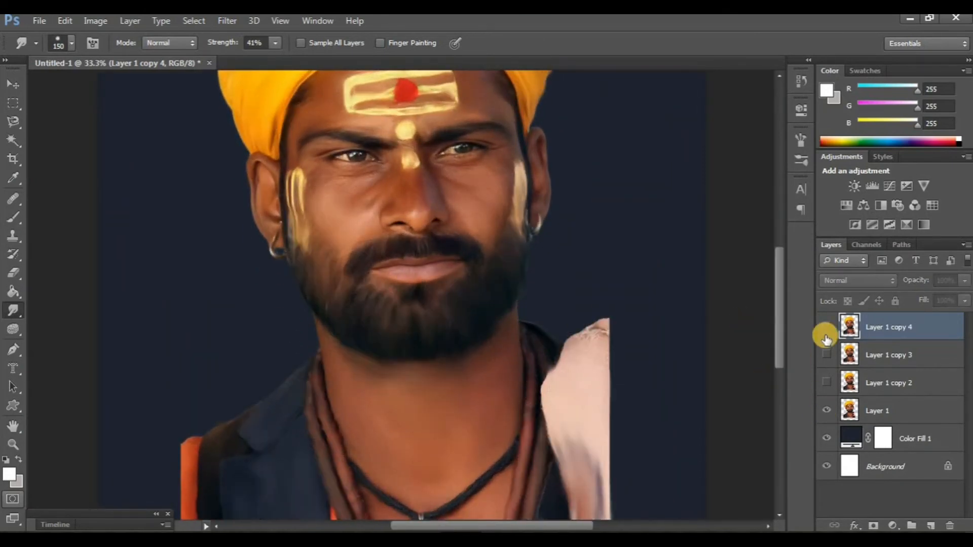
{"action": "left_click", "coordinate": [824, 335]}
{"action": "left_click", "coordinate": [826, 411]}
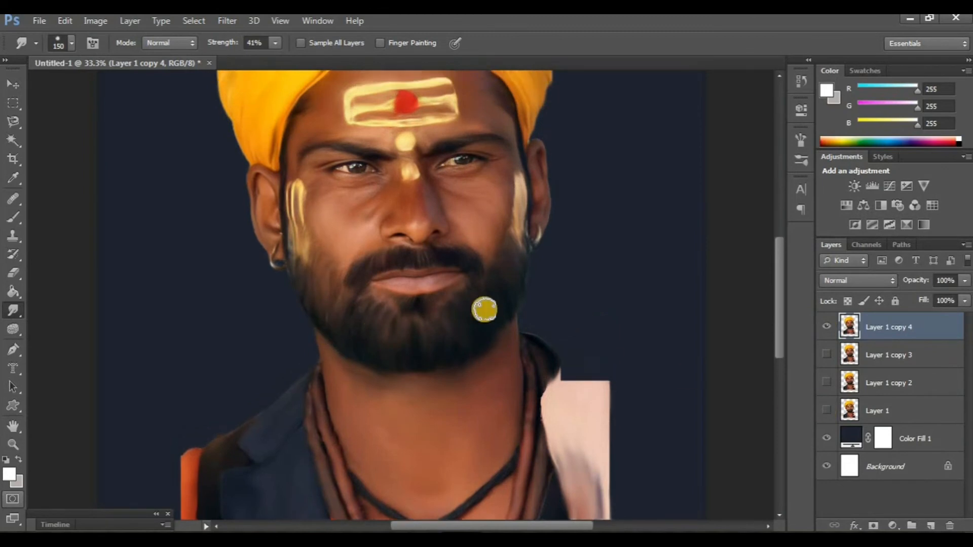
Add a new empty layer directly above Color Fill 1 for painting the background.
{"action": "scroll", "coordinate": [482, 307], "scroll_direction": "down", "scroll_amount": 2}
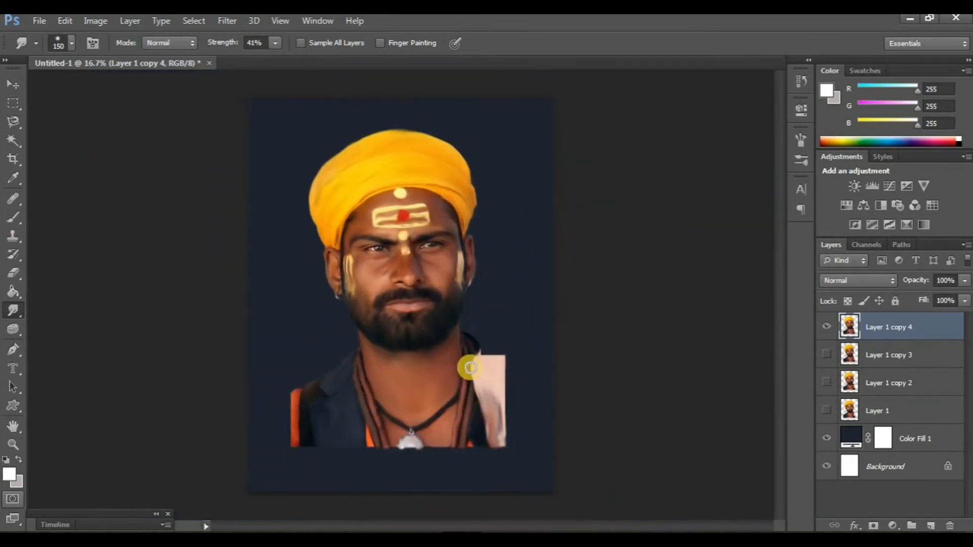
{"action": "left_click", "coordinate": [918, 441]}
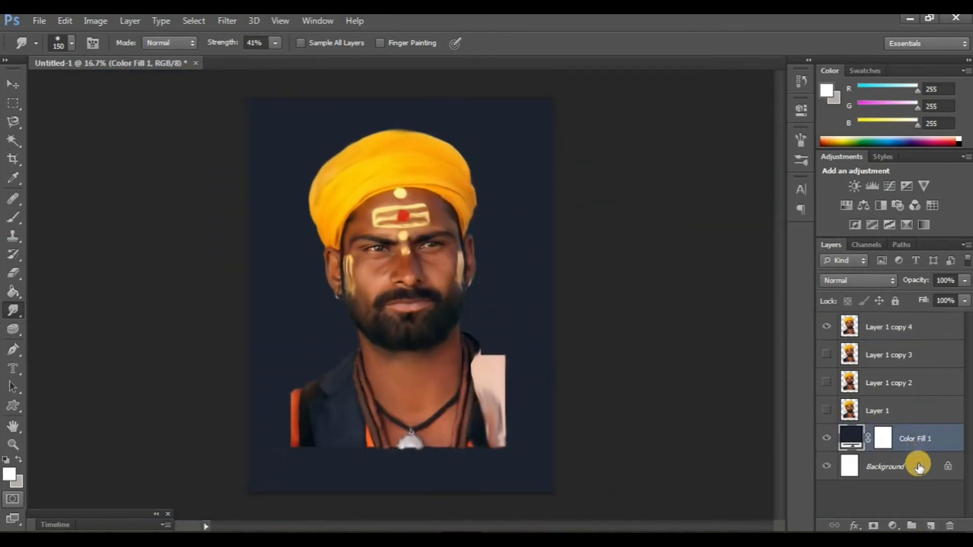
{"action": "left_click", "coordinate": [894, 410]}
{"action": "left_click", "coordinate": [907, 438]}
{"action": "left_click", "coordinate": [930, 525]}
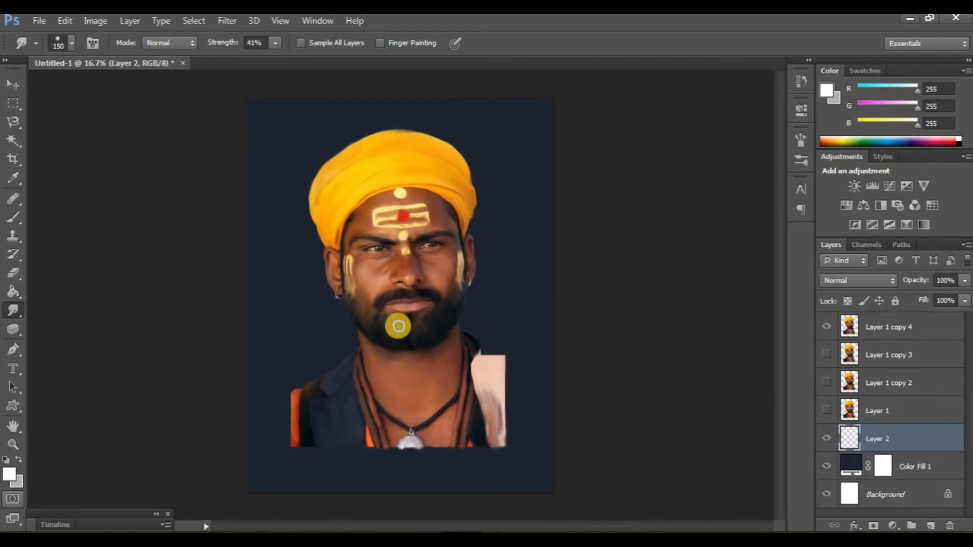
Set up a textured cloud-like paint brush at 1600 px and 26% opacity, and sample a dark navy from the image.
{"action": "key", "text": "b"}
{"action": "left_click", "coordinate": [71, 48]}
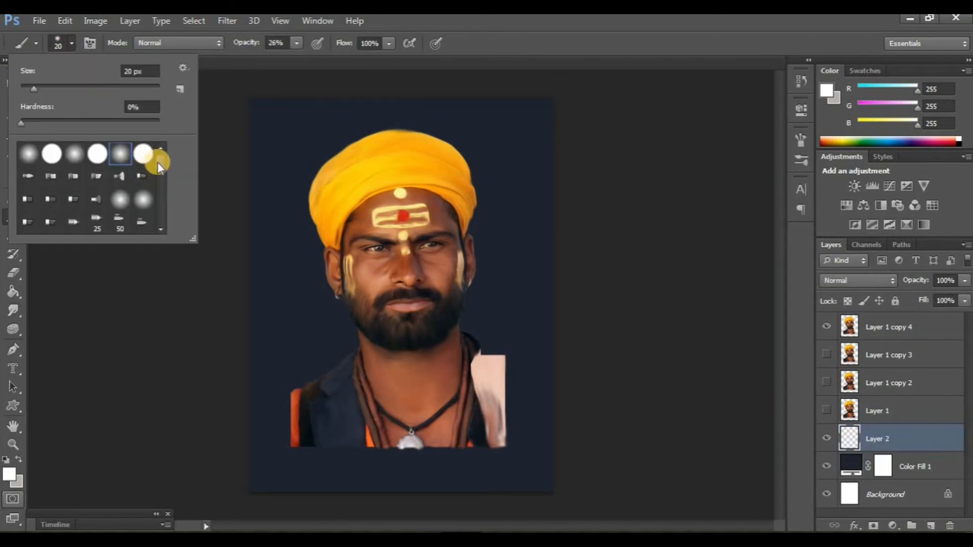
{"action": "left_click_drag", "start_coordinate": [158, 162], "coordinate": [156, 229]}
{"action": "double_click", "coordinate": [56, 222]}
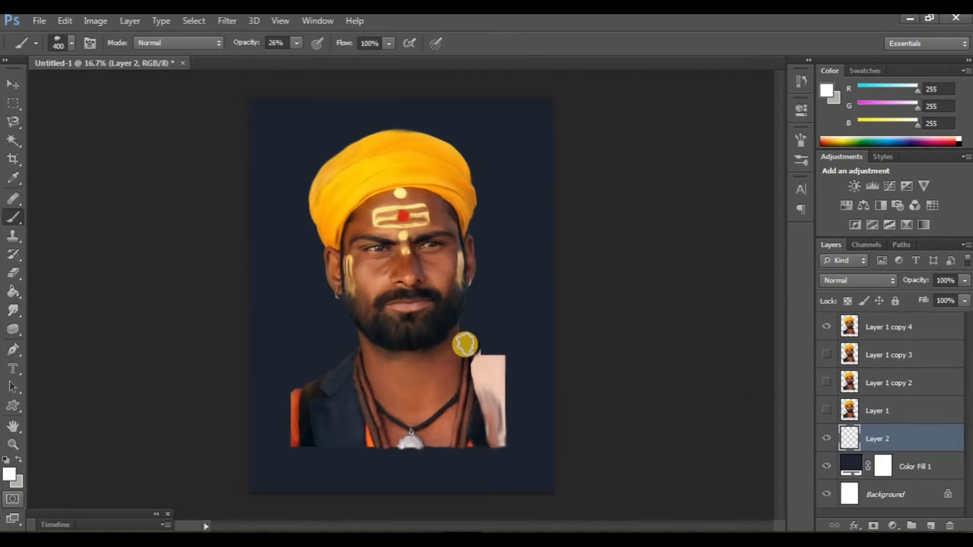
{"action": "left_click", "coordinate": [357, 377], "text": "alt"}
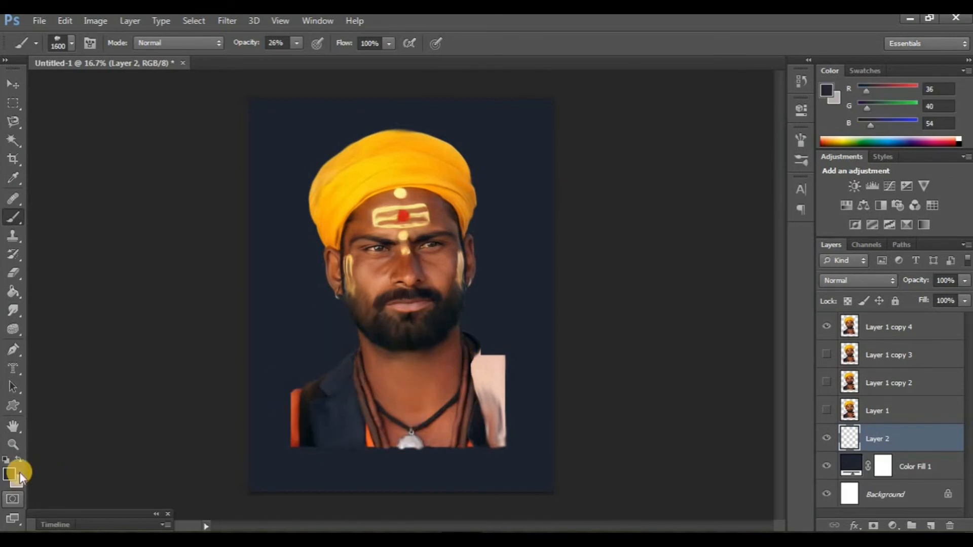
Set the foreground color to 293252 and brush it softly over the lower background on Layer 2.
{"action": "left_click", "coordinate": [9, 474]}
{"action": "left_click", "coordinate": [666, 334]}
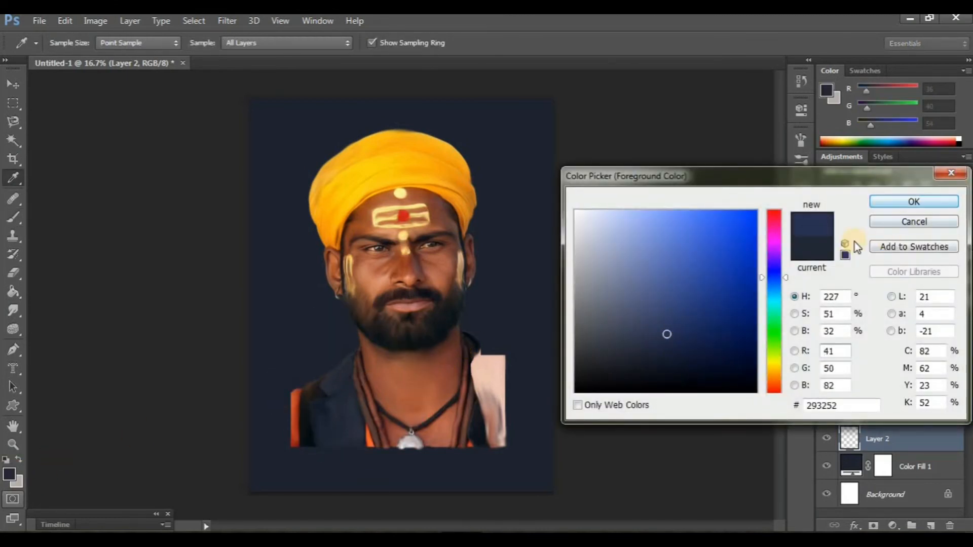
{"action": "key", "text": "Return"}
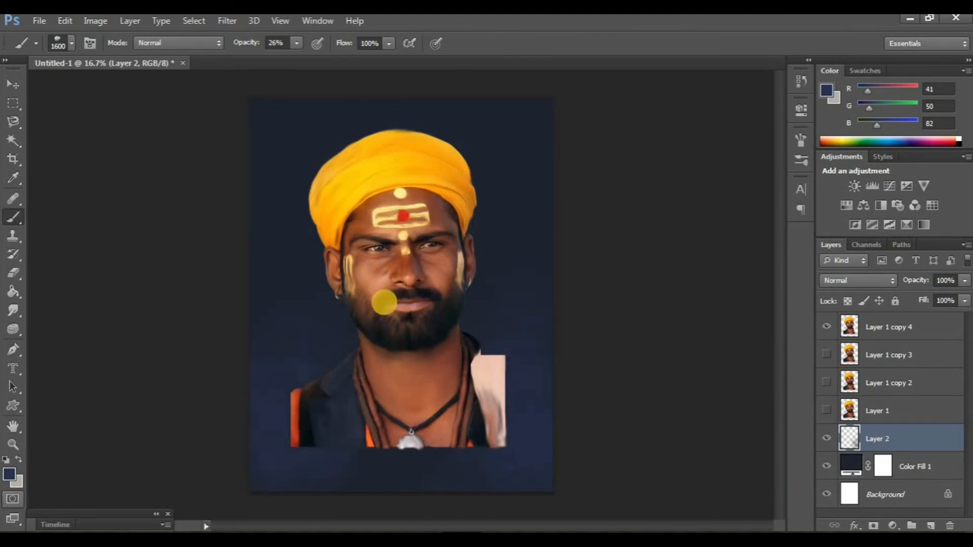
Paint color 1d2d64 around the lower background and muted grey tones over the upper background on Layer 2 with the 1600 px brush.
{"action": "left_click", "coordinate": [13, 474]}
{"action": "left_click", "coordinate": [706, 315]}
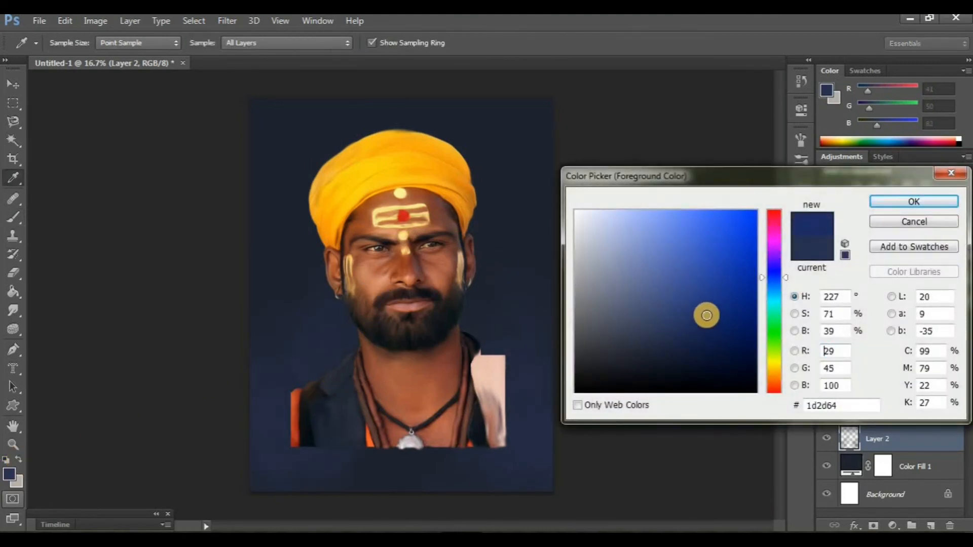
{"action": "key", "text": "Return"}
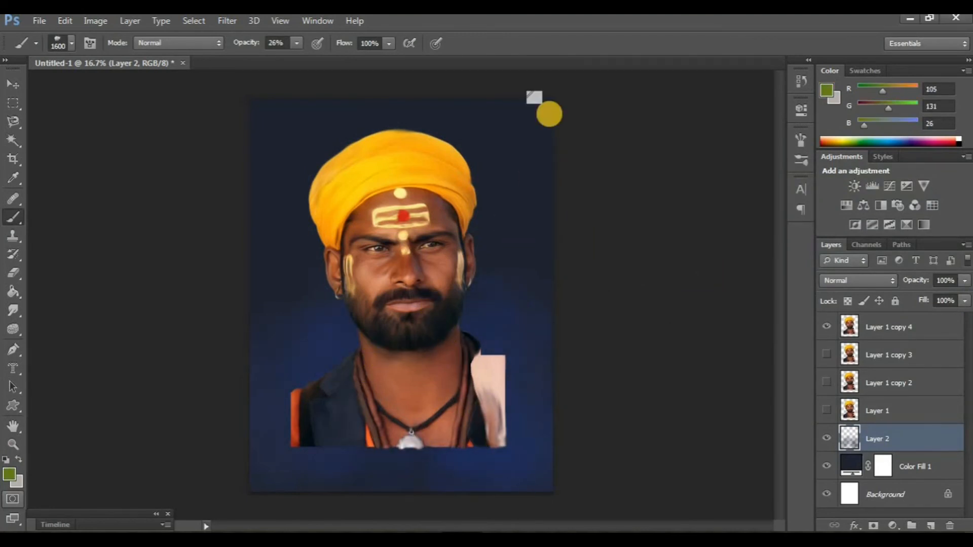
{"action": "mouse_move", "coordinate": [537, 127]}
{"action": "left_mouse_down"}
{"action": "mouse_move", "coordinate": [278, 121]}
{"action": "mouse_move", "coordinate": [218, 160]}
{"action": "mouse_move", "coordinate": [268, 196]}
{"action": "mouse_move", "coordinate": [506, 257]}
{"action": "mouse_move", "coordinate": [551, 309]}
{"action": "left_mouse_up"}
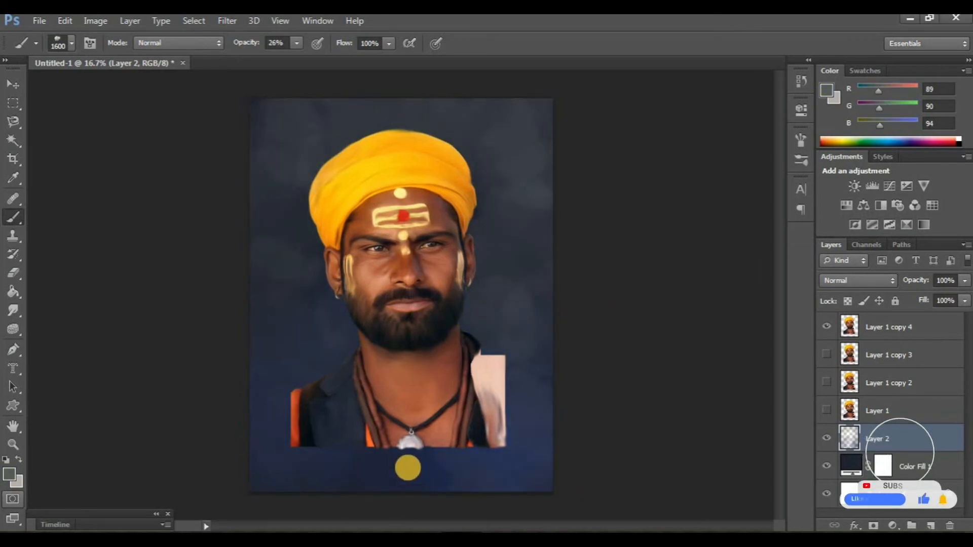
{"action": "left_click", "coordinate": [339, 450], "text": "alt"}
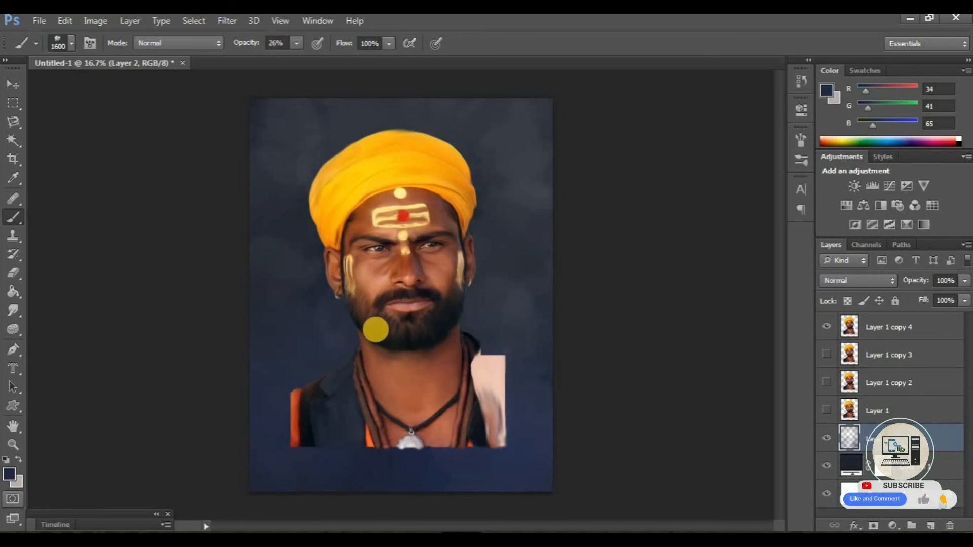
Select Layer 1 copy 4 and compare it with Layer 1 copy 3 by toggling their visibility.
{"action": "left_click", "coordinate": [884, 336]}
{"action": "left_click", "coordinate": [825, 329]}
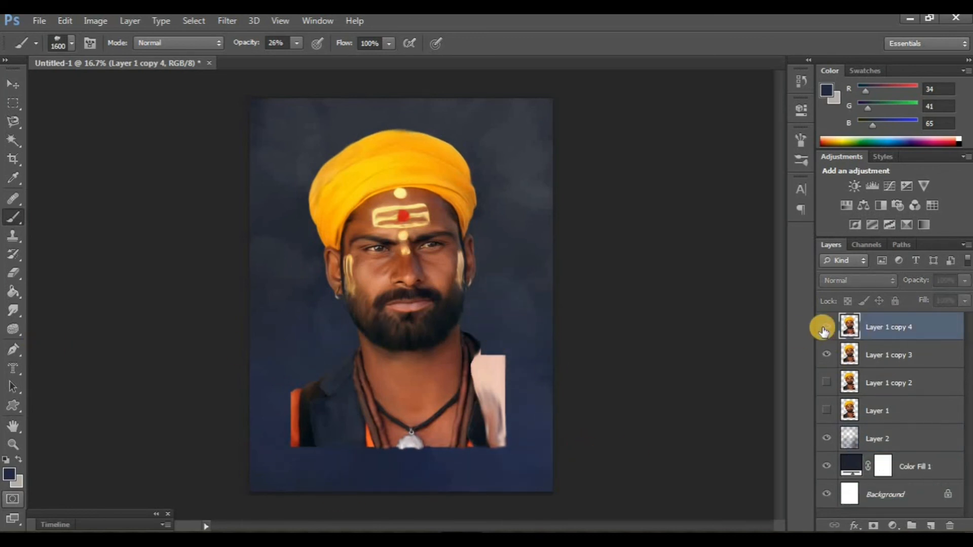
{"action": "left_click", "coordinate": [827, 354]}
Blend the shoulders, pink cloth and cut-off lower edge of Layer 1 copy 4 into the background, smudging with a 175 to 250 px brush.
{"action": "left_click", "coordinate": [12, 310]}
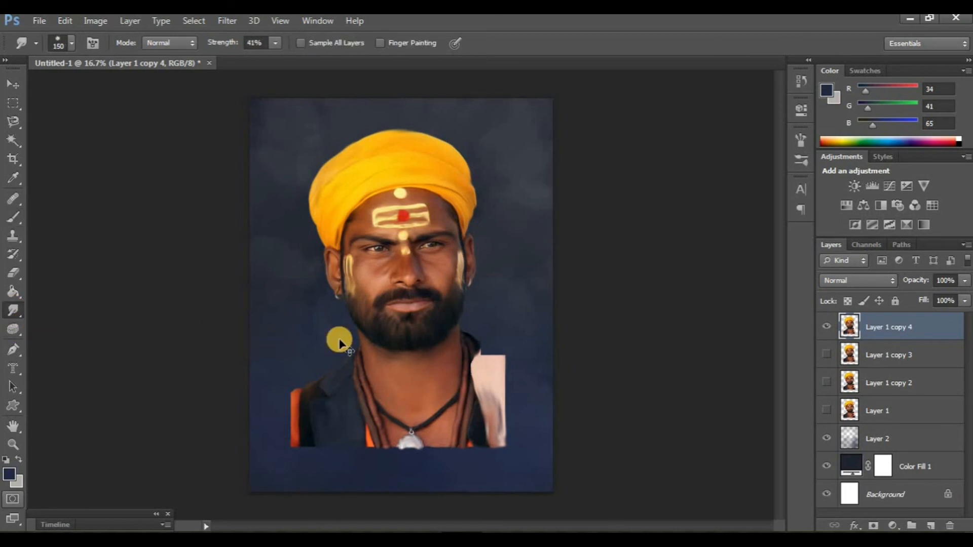
{"action": "scroll", "coordinate": [339, 343], "scroll_direction": "up", "scroll_amount": 1}
{"action": "scroll", "coordinate": [311, 337], "scroll_direction": "down", "scroll_amount": 5}
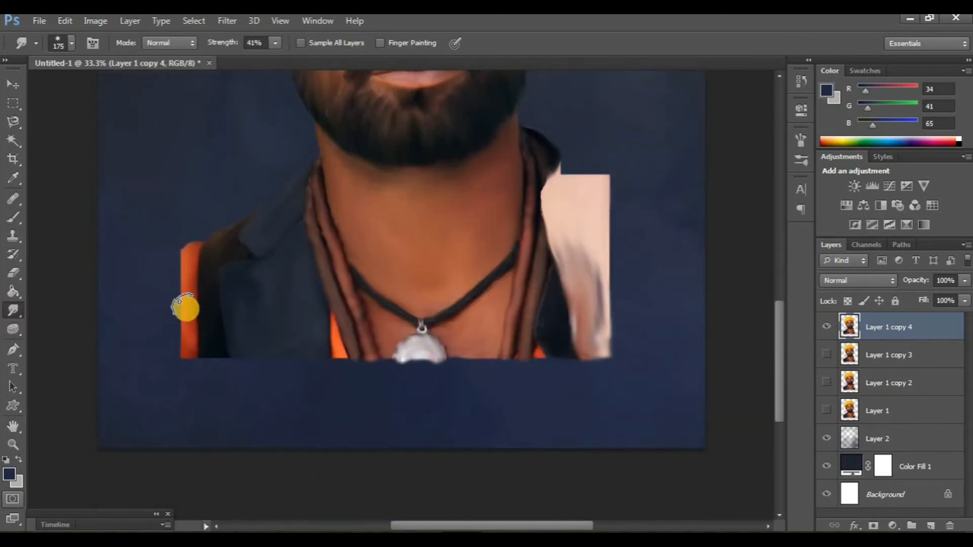
{"action": "key", "text": "]"}
{"action": "key", "text": "]"}
{"action": "mouse_move", "coordinate": [234, 243]}
{"action": "left_mouse_down"}
{"action": "mouse_move", "coordinate": [157, 263]}
{"action": "mouse_move", "coordinate": [190, 282]}
{"action": "mouse_move", "coordinate": [185, 324]}
{"action": "left_mouse_up"}
{"action": "scroll", "coordinate": [542, 400], "scroll_direction": "down", "scroll_amount": 2}
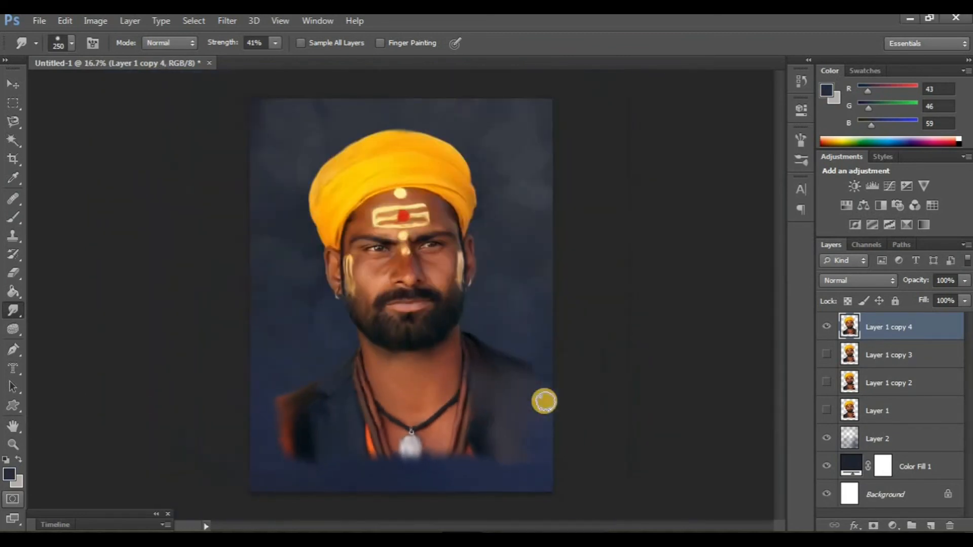
Add a new top layer and fade the lower body into the background with sampled navy, using a soft 1000 px brush at 49% opacity.
{"action": "left_click", "coordinate": [922, 525]}
{"action": "key", "text": "b"}
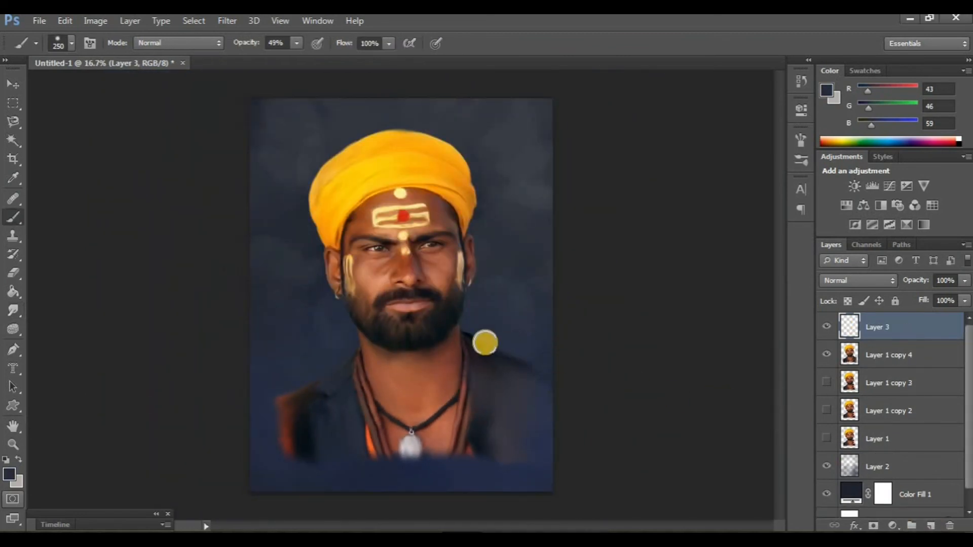
{"action": "left_click", "coordinate": [541, 372], "text": "alt"}
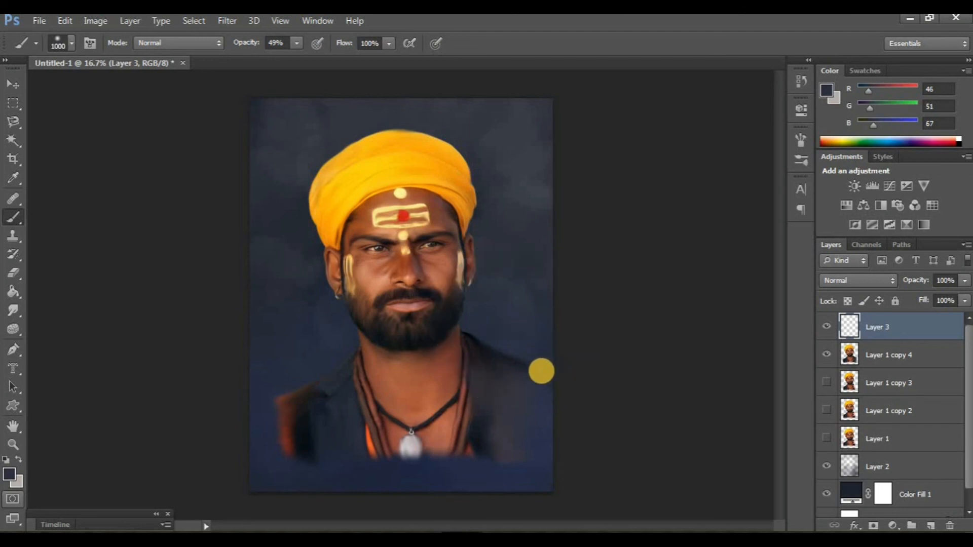
{"action": "mouse_move", "coordinate": [315, 479]}
{"action": "left_mouse_down"}
{"action": "mouse_move", "coordinate": [456, 486]}
{"action": "mouse_move", "coordinate": [551, 442]}
{"action": "left_mouse_up"}
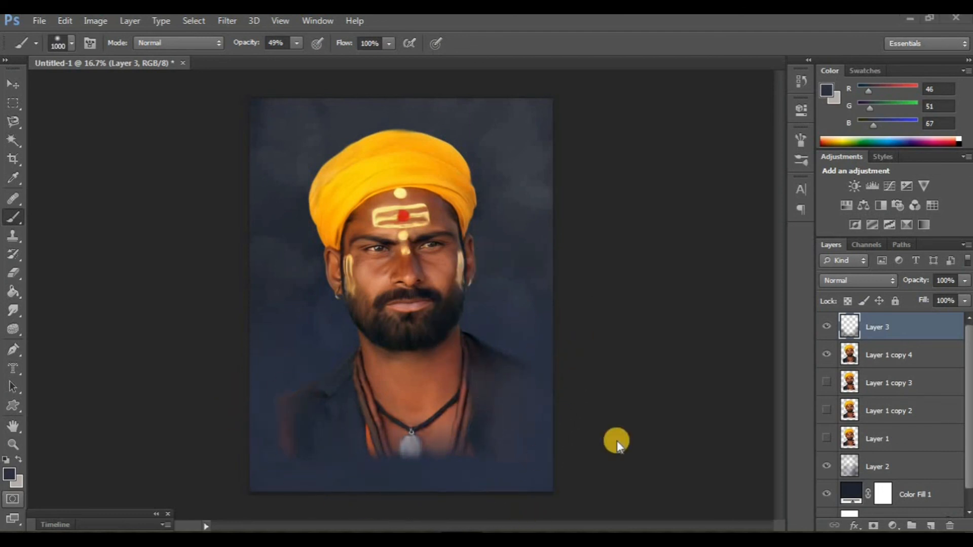
Select Layer 1 copy 4 and toggle the visibility of Layer 3 to examine the faded lower body.
{"action": "left_click", "coordinate": [852, 347]}
{"action": "left_click", "coordinate": [827, 328]}
{"action": "left_click", "coordinate": [827, 328]}
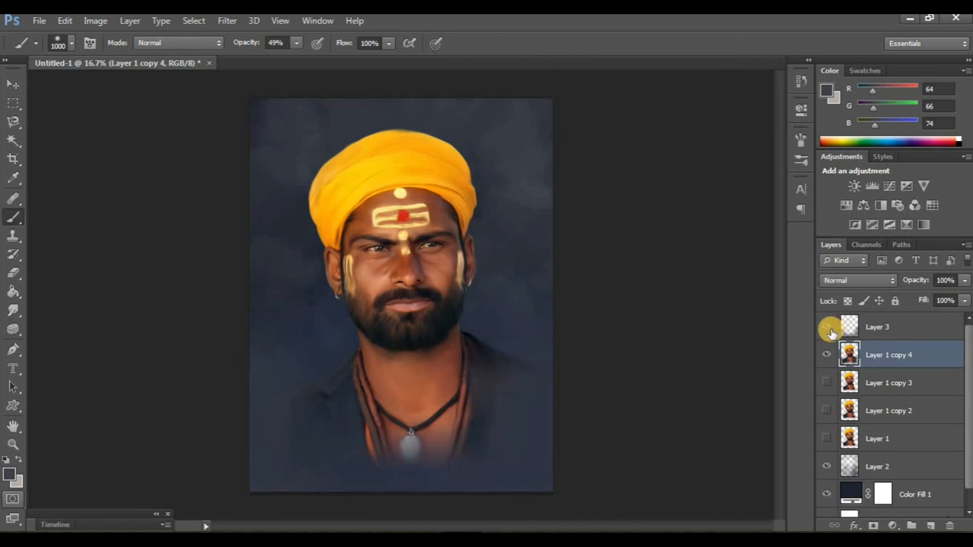
{"action": "left_click", "coordinate": [827, 328]}
{"action": "left_click", "coordinate": [827, 328]}
On Layer 2, paint a faint glow above both shoulders with yellow sampled from the turban, using a 400 px brush at 17% opacity.
{"action": "left_click", "coordinate": [884, 466]}
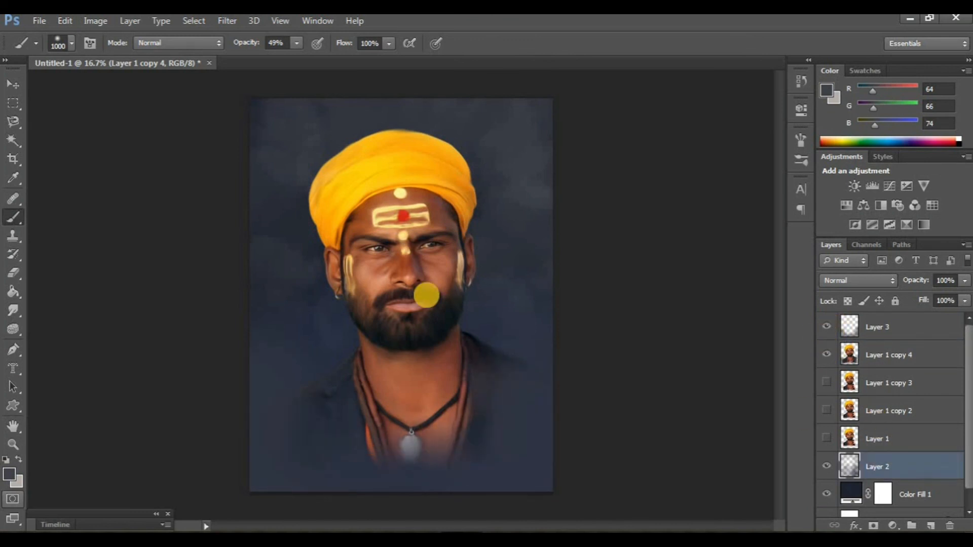
{"action": "left_click", "coordinate": [9, 474]}
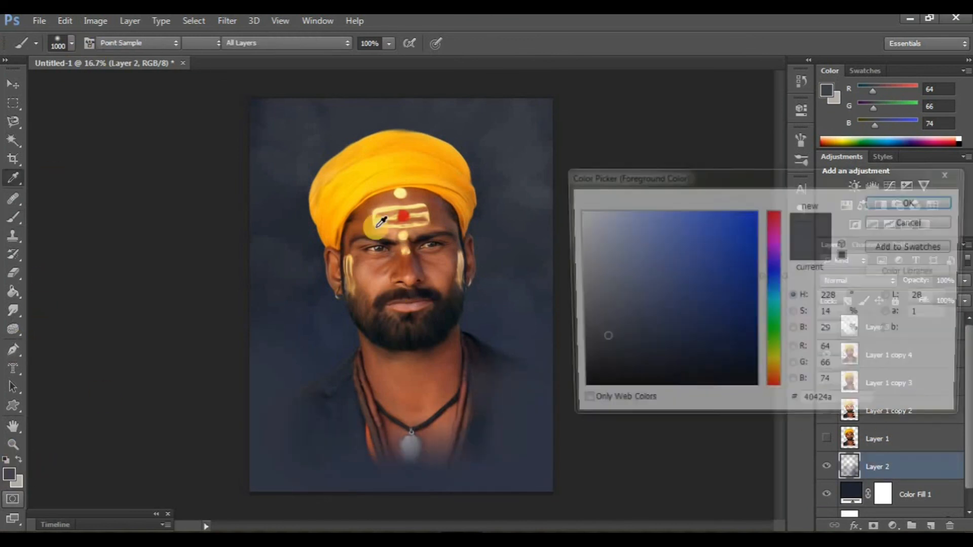
{"action": "left_click", "coordinate": [418, 167]}
{"action": "key", "text": "Return"}
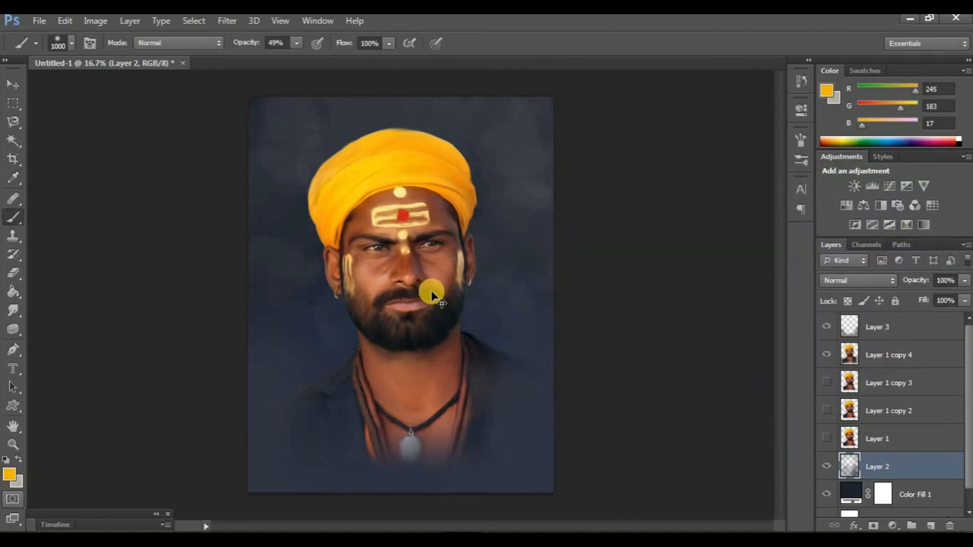
{"action": "scroll", "coordinate": [400, 304], "scroll_direction": "up", "scroll_amount": 2}
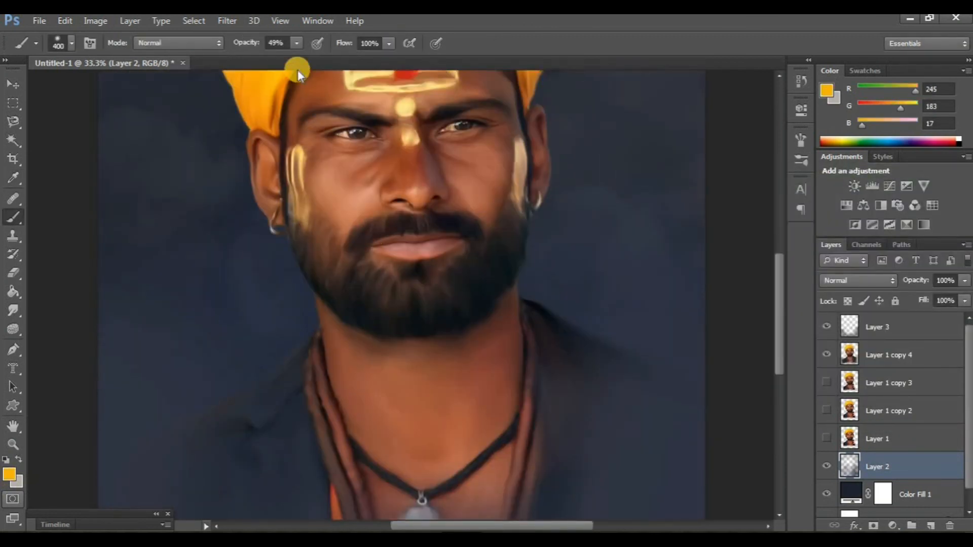
{"action": "left_click_drag", "start_coordinate": [297, 43], "coordinate": [284, 91]}
{"action": "mouse_move", "coordinate": [244, 373]}
{"action": "left_mouse_down"}
{"action": "mouse_move", "coordinate": [412, 253]}
{"action": "mouse_move", "coordinate": [529, 271]}
{"action": "mouse_move", "coordinate": [634, 332]}
{"action": "mouse_move", "coordinate": [614, 334]}
{"action": "mouse_move", "coordinate": [505, 207]}
{"action": "mouse_move", "coordinate": [522, 270]}
{"action": "mouse_move", "coordinate": [617, 338]}
{"action": "left_mouse_up"}
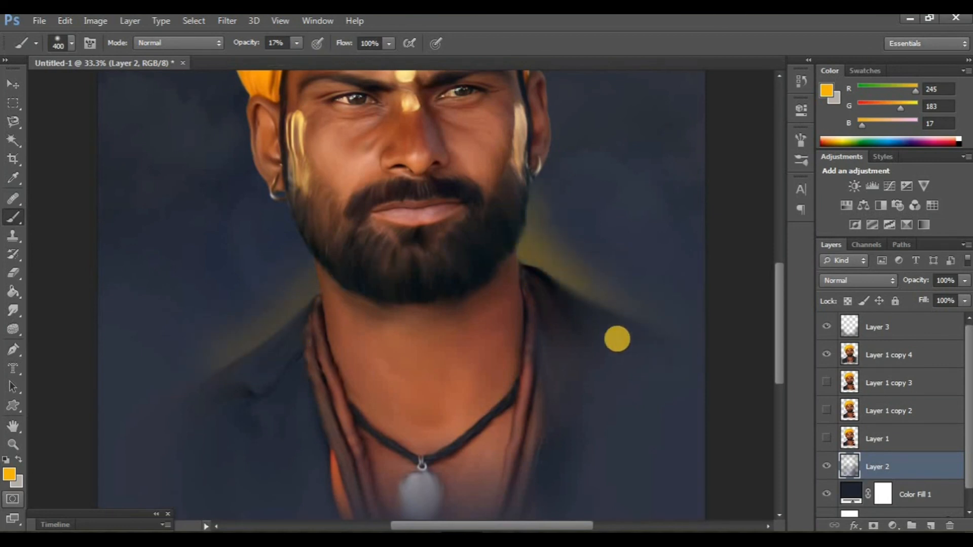
{"action": "left_click_drag", "start_coordinate": [311, 322], "coordinate": [207, 401]}
{"action": "key", "text": "ctrl+minus"}
{"action": "key", "text": "ctrl+minus"}
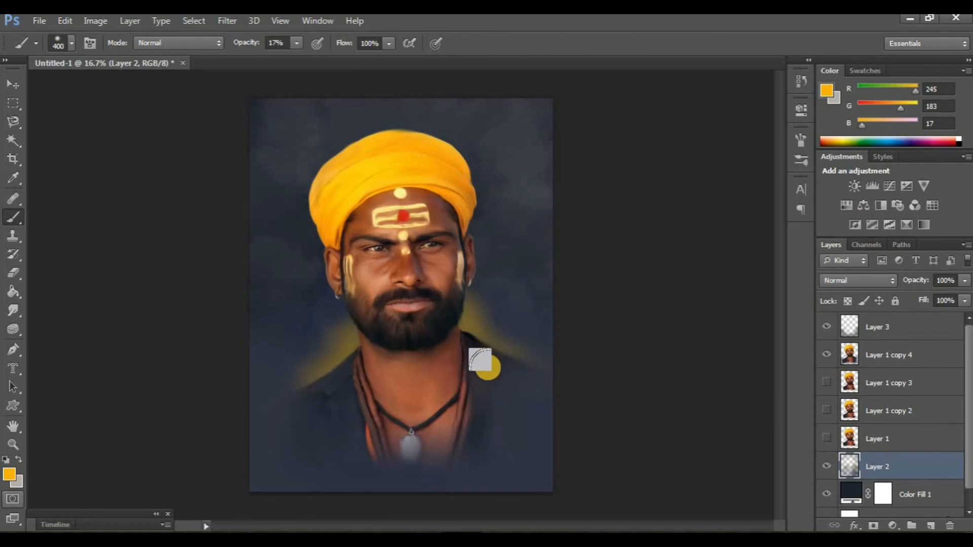
Choose a new pale foreground colour and brush a light haze around the head on Layer 2, softening the yellow glow at 17% opacity.
{"action": "left_click", "coordinate": [10, 479]}
{"action": "left_click", "coordinate": [578, 214]}
{"action": "left_click", "coordinate": [911, 200]}
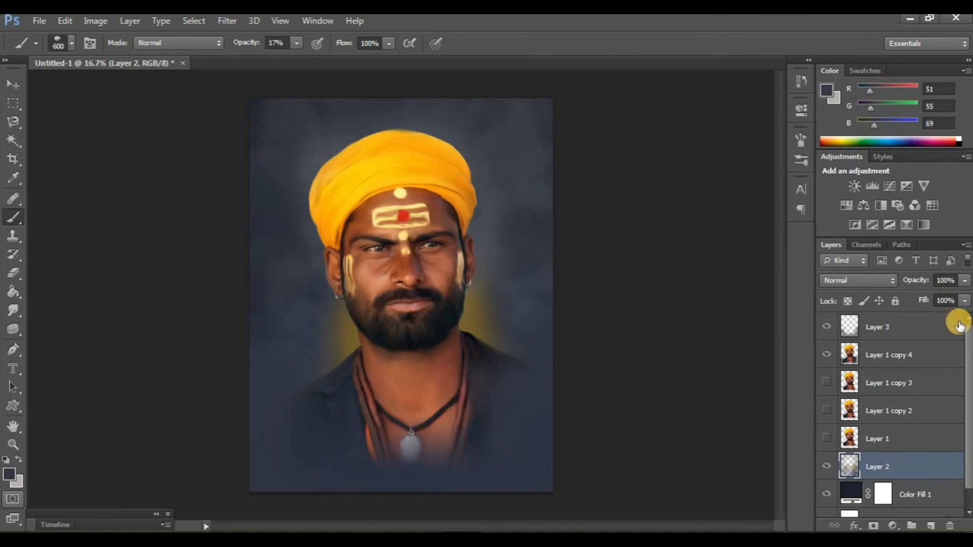
On Layer 3, use the Pencil tool with the 200 px signature-shaped brush to sign the painting's lower-right corner, with the panels hidden.
{"action": "left_click", "coordinate": [959, 326]}
{"action": "left_click_drag", "start_coordinate": [25, 224], "coordinate": [57, 226]}
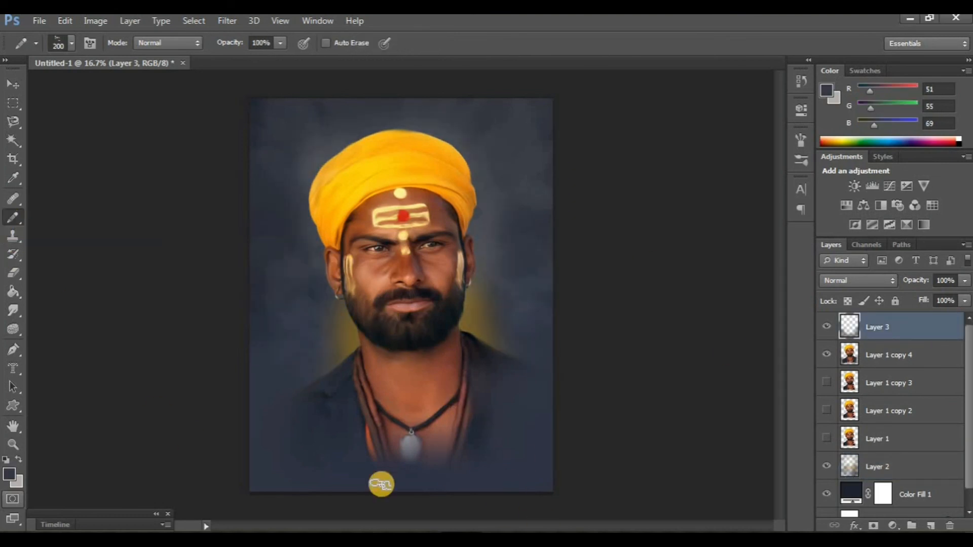
{"action": "key", "text": "Tab"}
{"action": "key", "text": "ctrl+plus"}
{"action": "key", "text": "ctrl+plus"}
{"action": "key", "text": "ctrl+plus"}
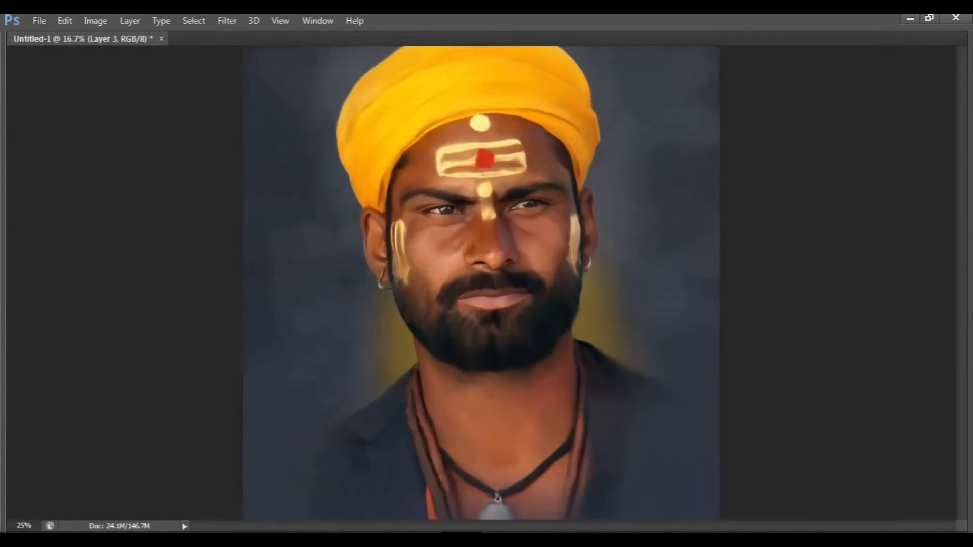
{"action": "scroll", "coordinate": [728, 438], "scroll_direction": "down", "scroll_amount": 7}
{"action": "scroll", "coordinate": [869, 425], "scroll_direction": "down", "scroll_amount": 5}
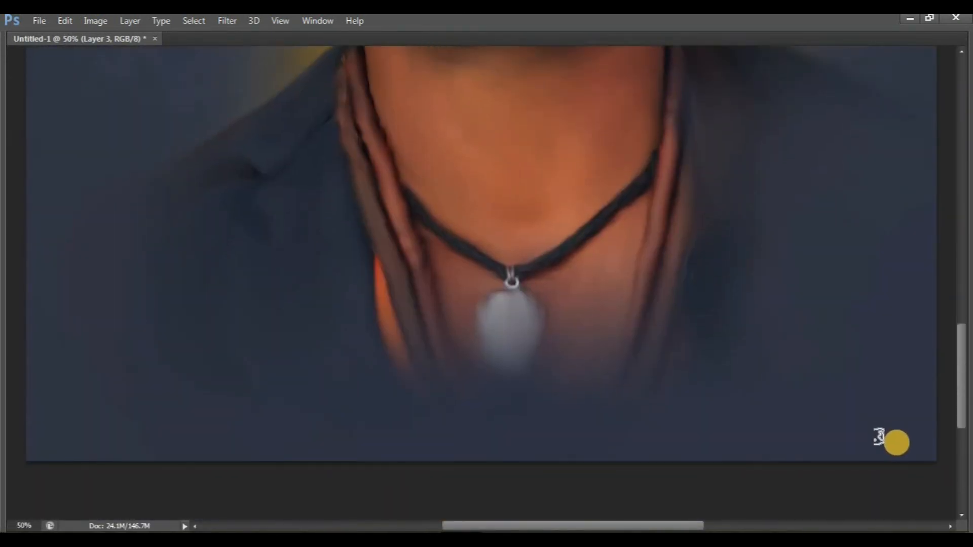